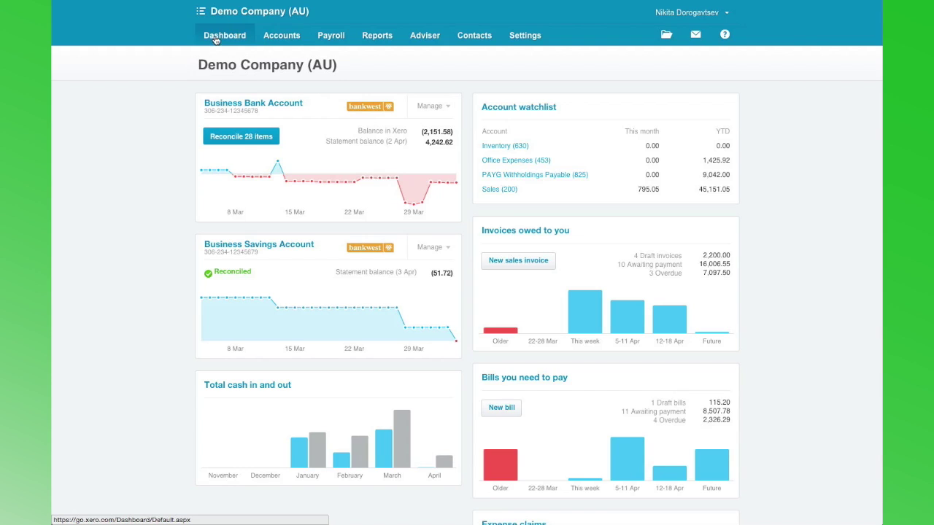
Step: Open the Sales overview from the Accounts menu
click(289, 38)
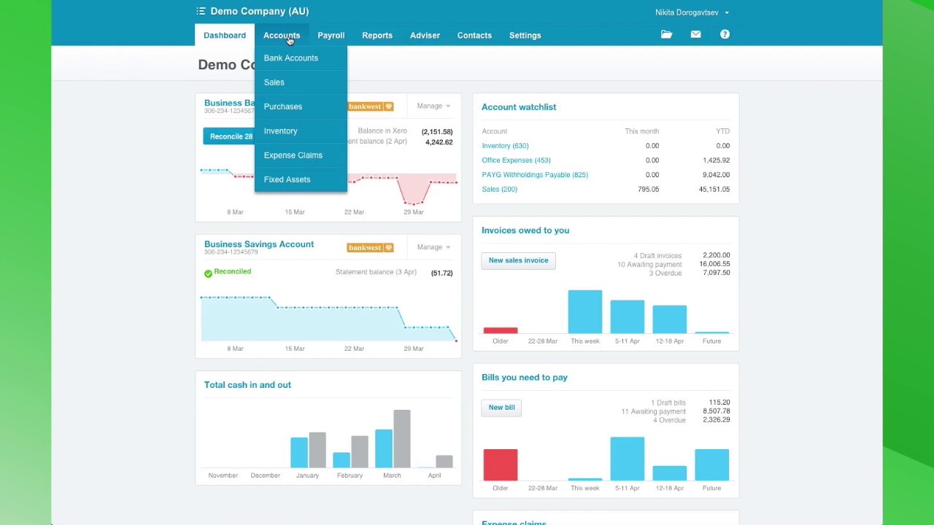
click(275, 83)
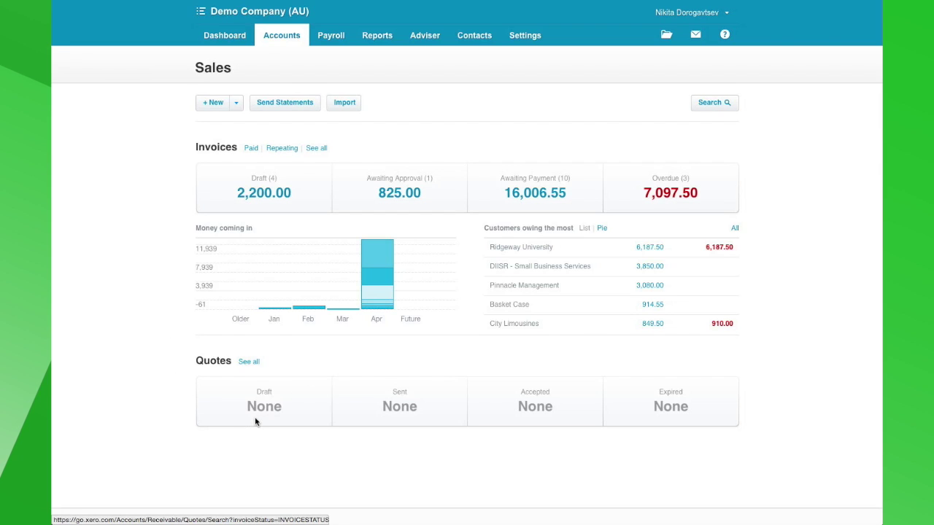
Step: Start a new quote for customer ABPA Pty Ltd
click(238, 103)
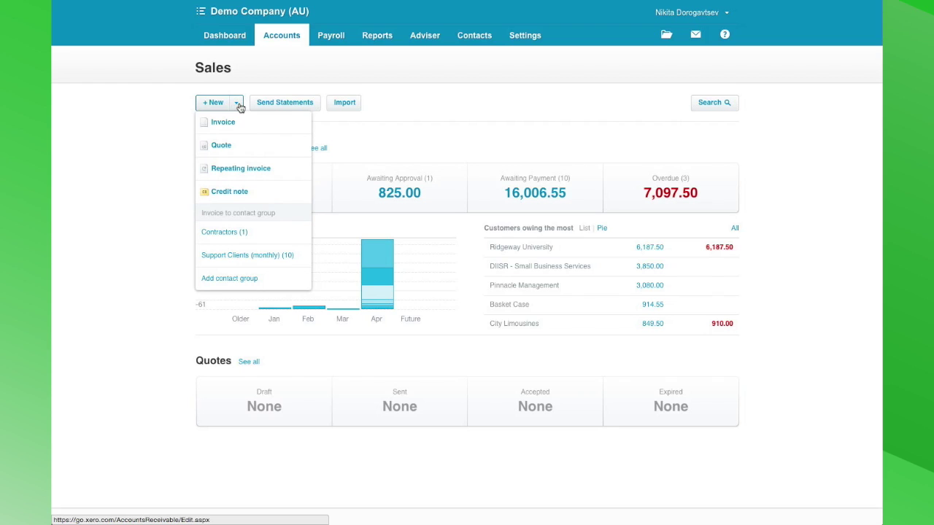
click(224, 151)
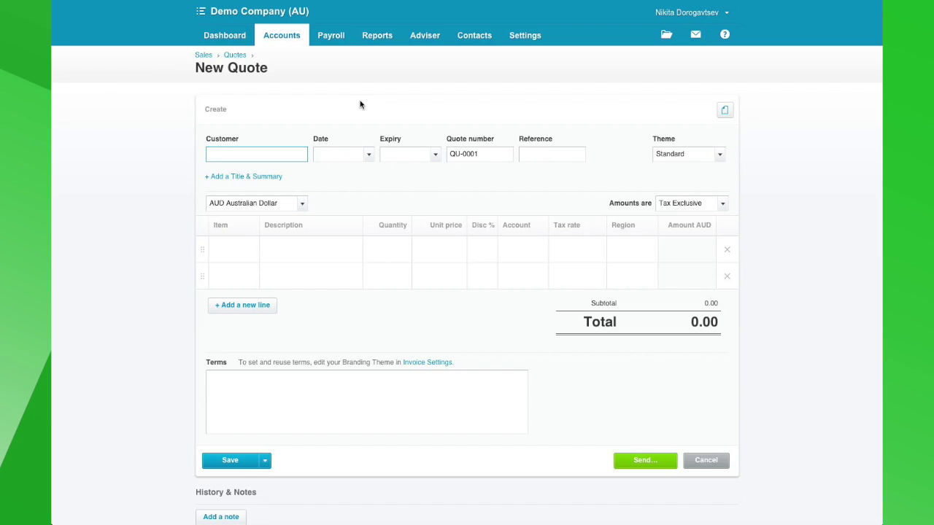
text(ab)
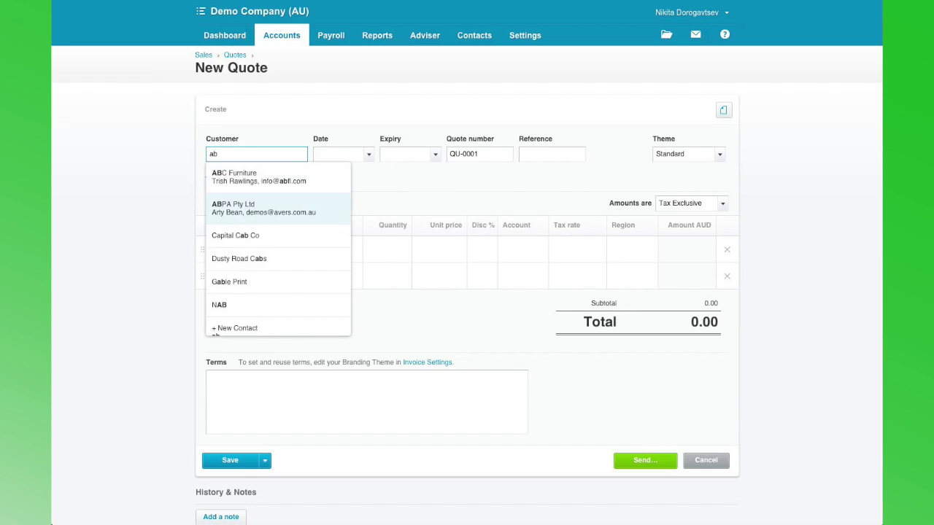
key(Return)
click(340, 154)
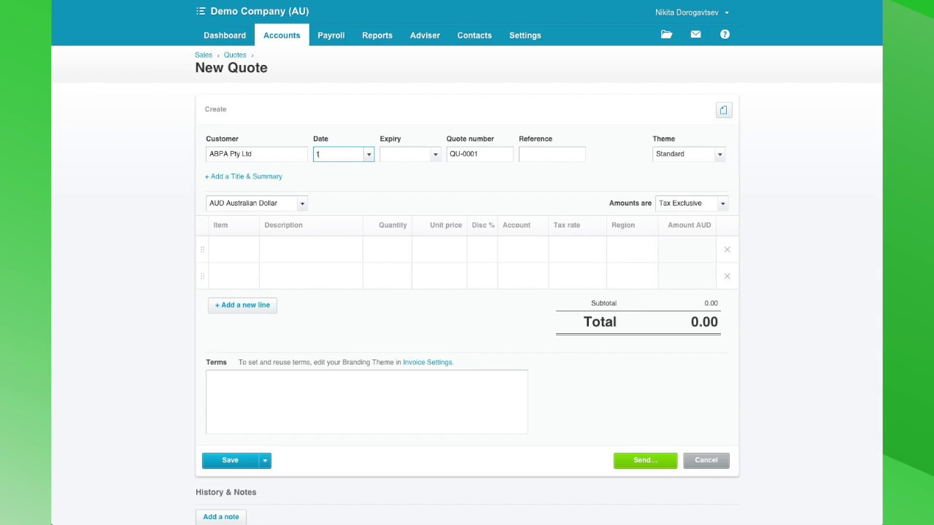
Step: Date the quote today with 30-day expiry, number QU-0001a, using the Very orange invoice! theme
text(t)
key(Tab)
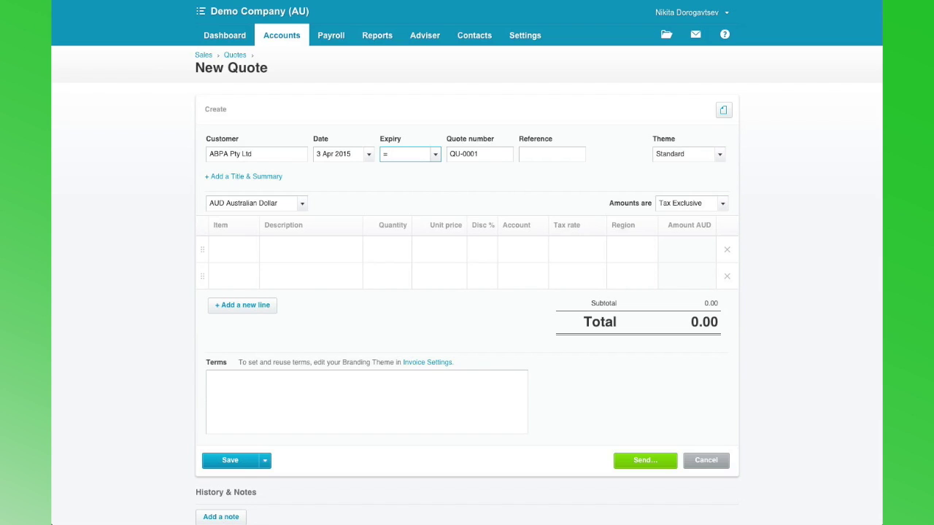
text(+30)
key(Tab)
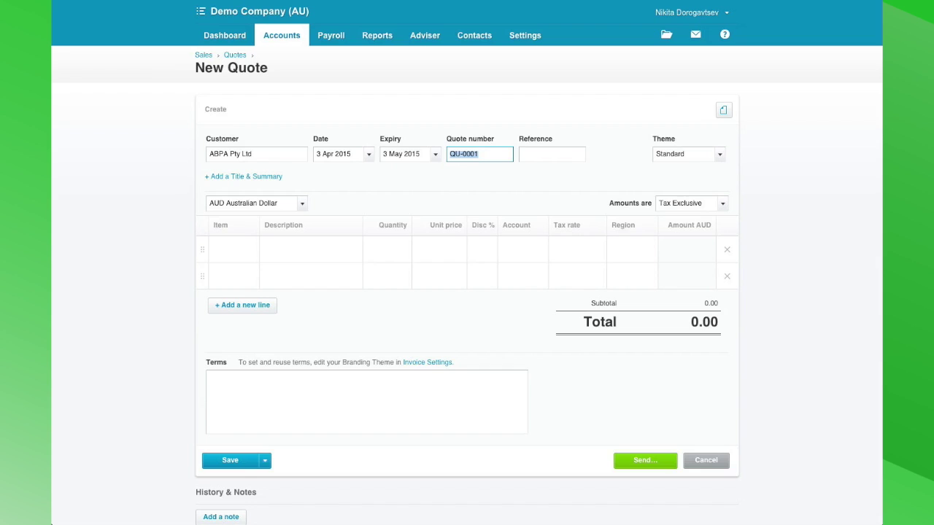
click(478, 154)
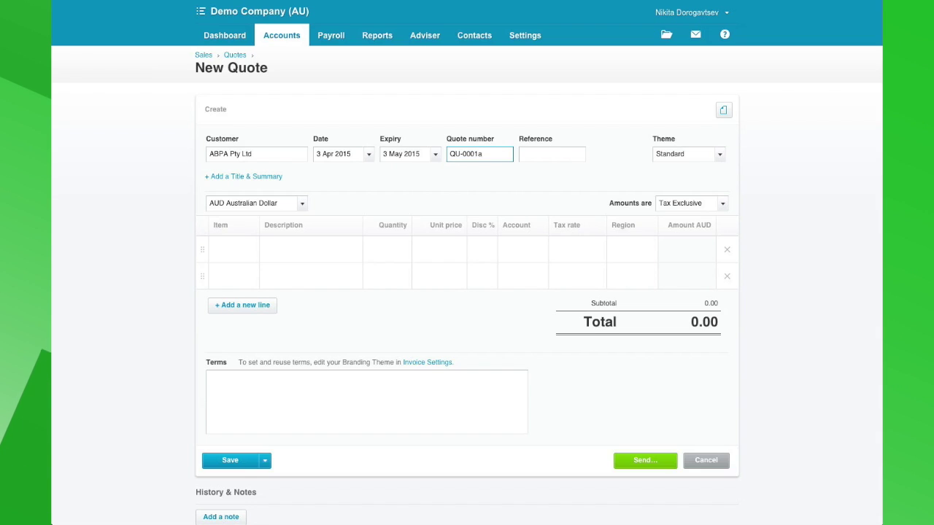
click(552, 154)
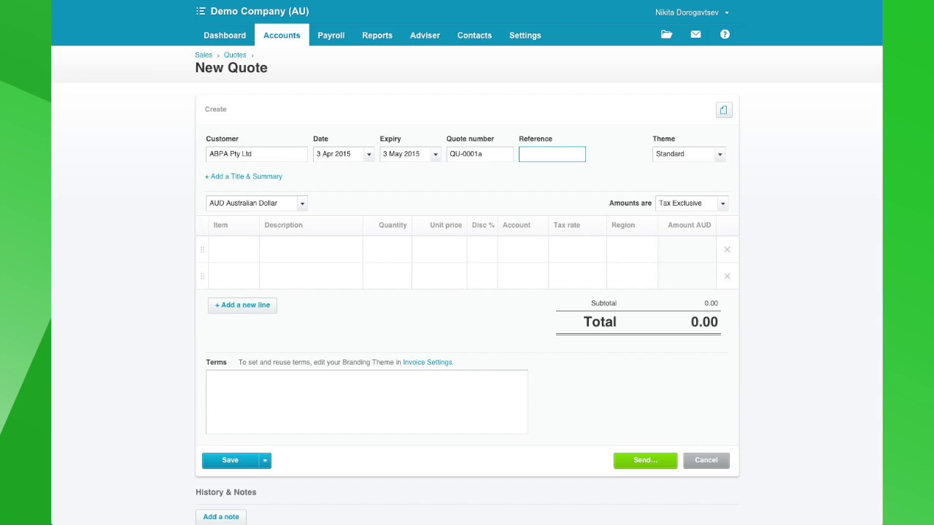
key(Tab)
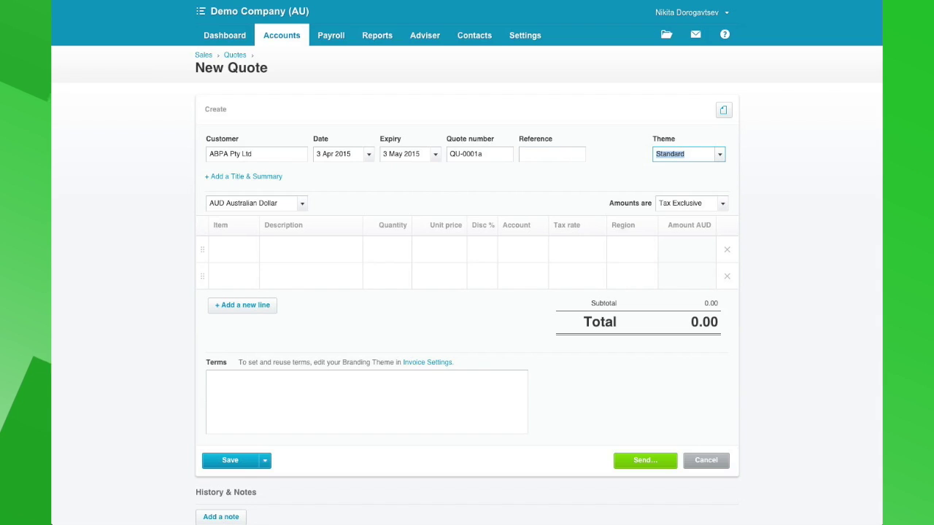
click(719, 156)
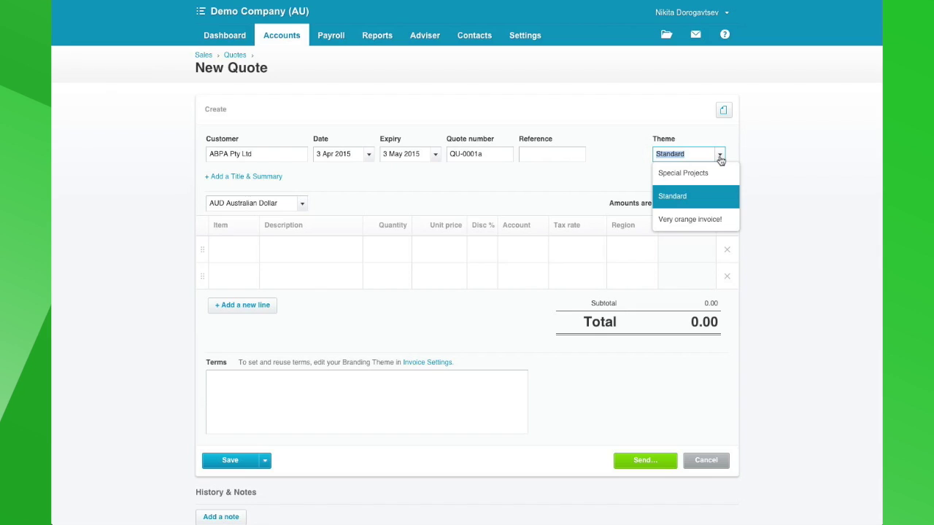
click(693, 219)
click(430, 166)
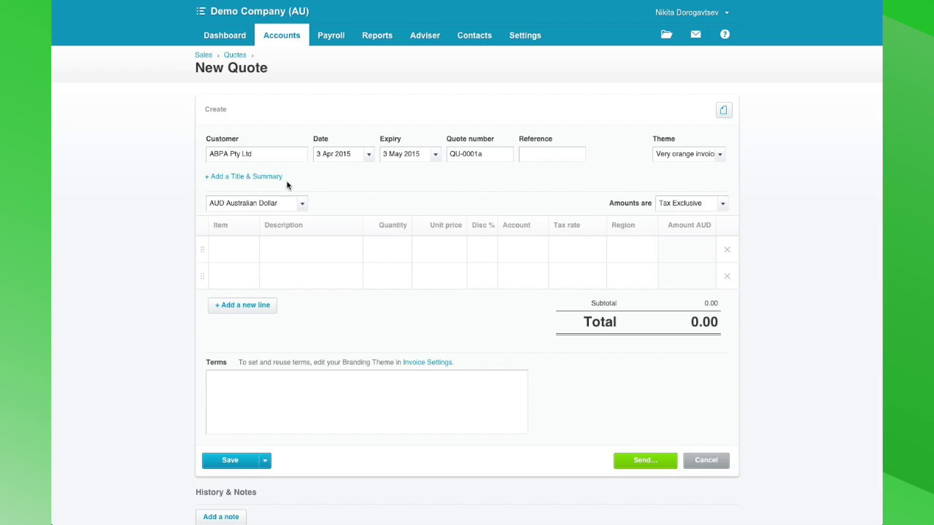
Step: Title the quote 'Web Development' with summary 'New website with eCommerce interface'
click(261, 178)
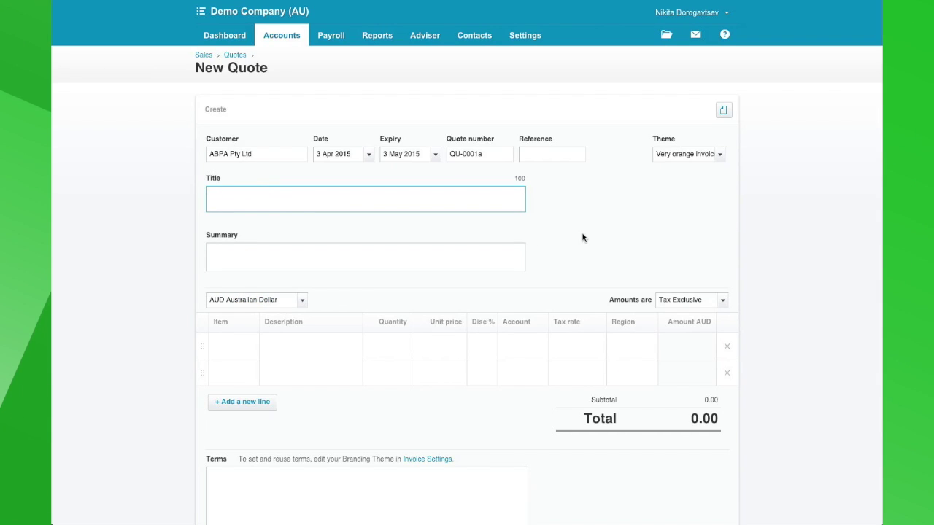
text(Web Development)
key(Tab)
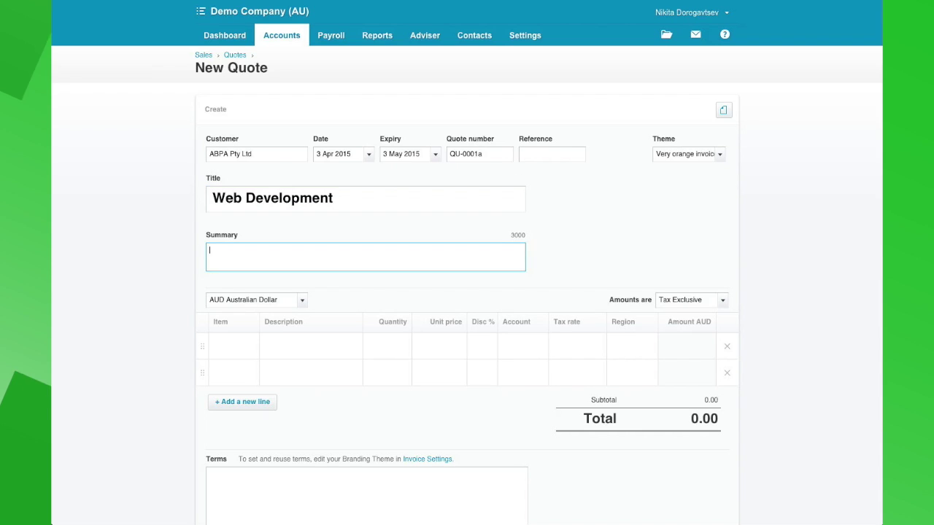
text(New website with eCommerce interface)
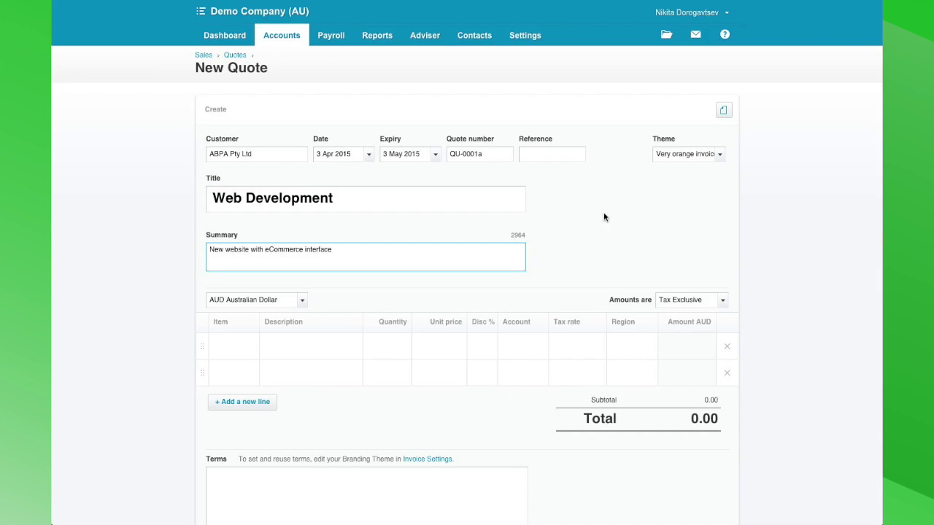
click(626, 205)
scroll(438, 256, down, 1)
scroll(438, 256, down, 3)
click(247, 238)
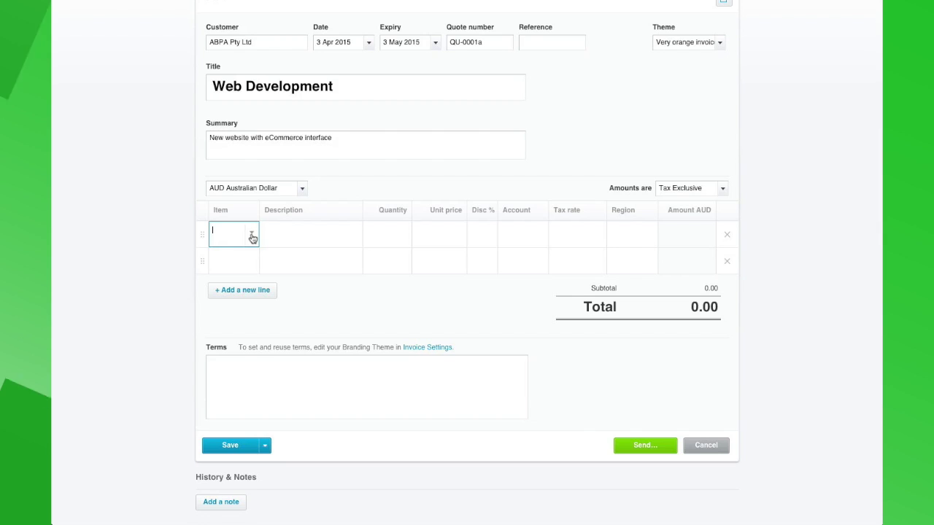
Step: Add the DevD onsite development day item with quantity 2
click(252, 236)
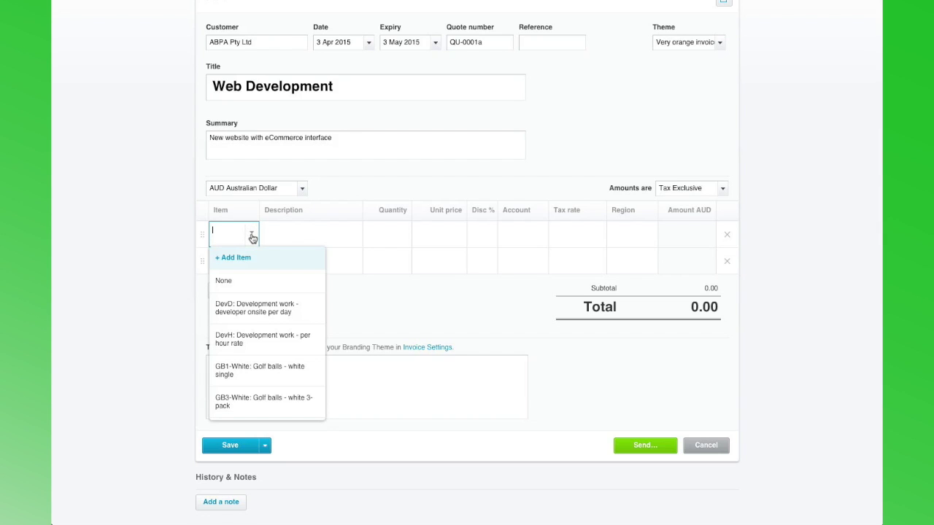
click(238, 310)
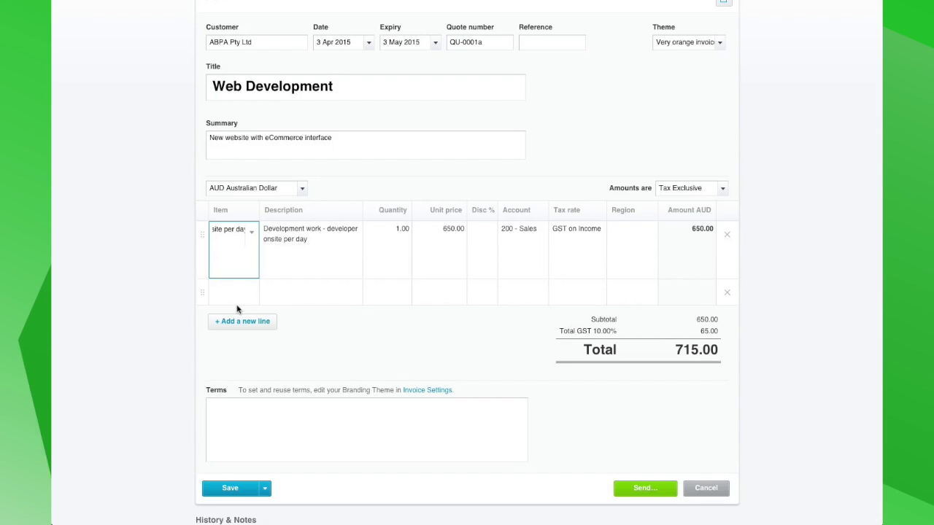
click(395, 259)
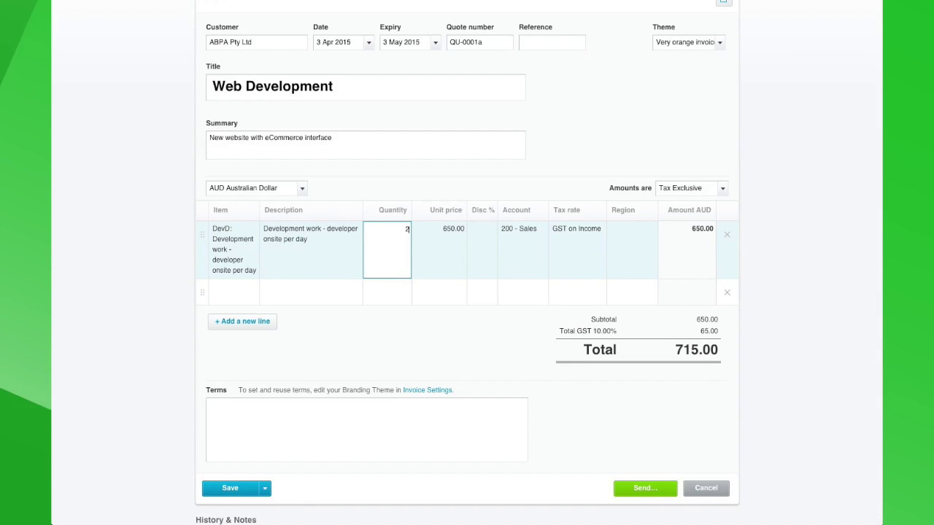
key(Tab)
key(Tab)
key(Tab)
key(Tab)
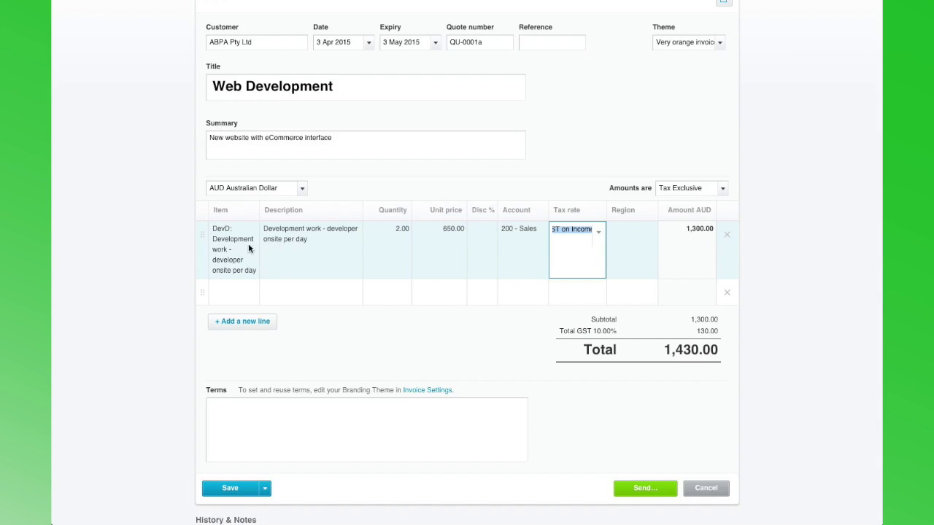
Step: Add a 'Migration of data from existing site' line at 1000 to 200 - Sales, moved to the top
click(291, 296)
text(Mi)
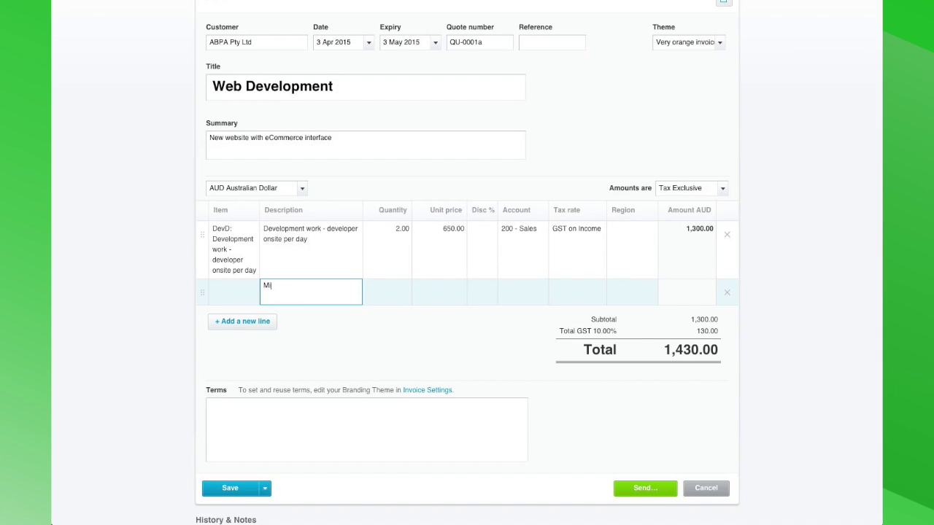
text(gration of data from existing site)
key(Tab)
text(1)
key(Tab)
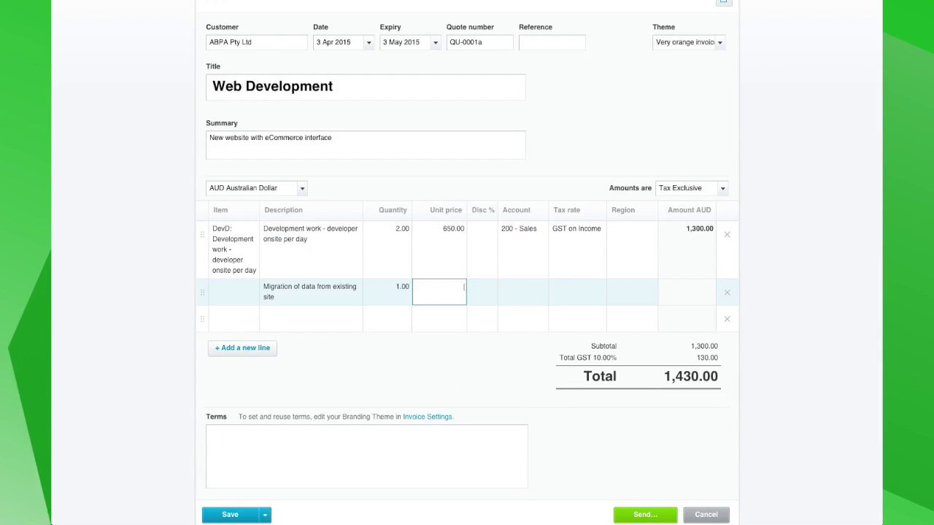
text(1000)
key(Tab)
key(Tab)
text(sal)
key(Return)
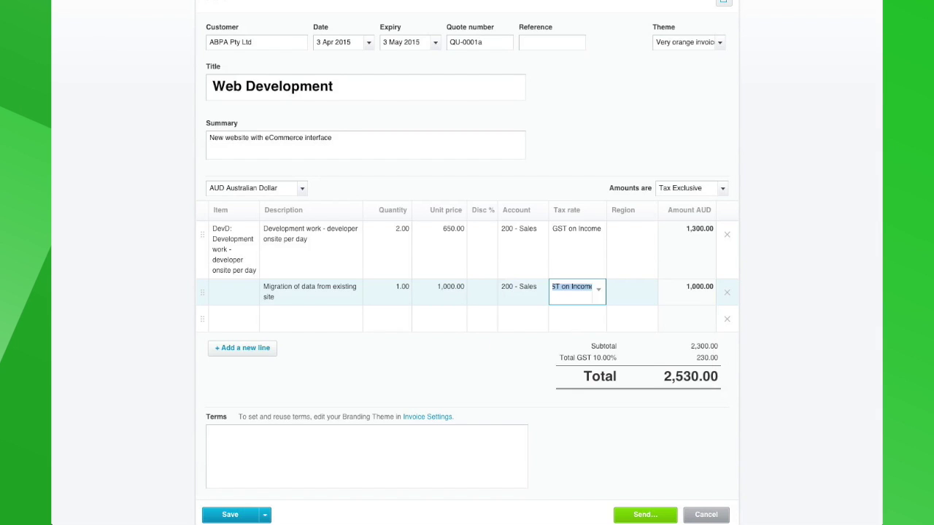
key(Tab)
scroll(298, 294, down, 2)
drag(202, 203, 197, 133)
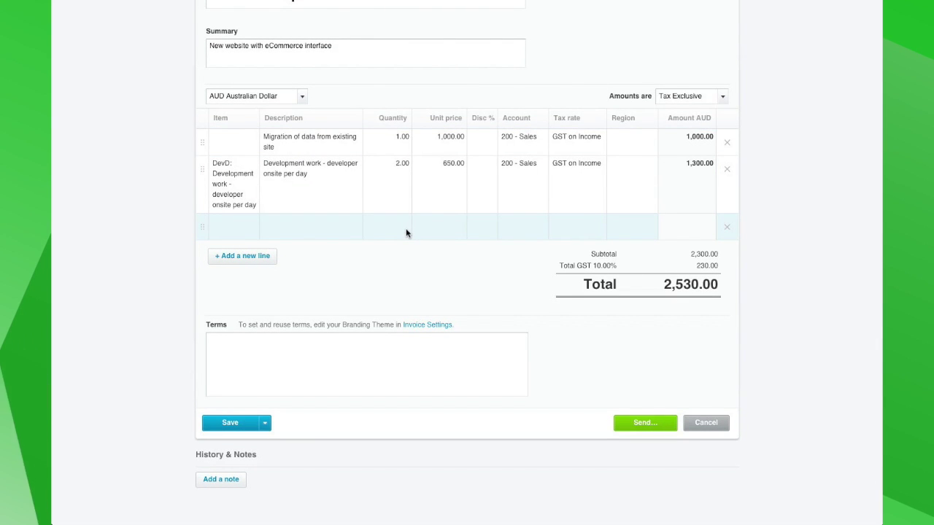
click(293, 347)
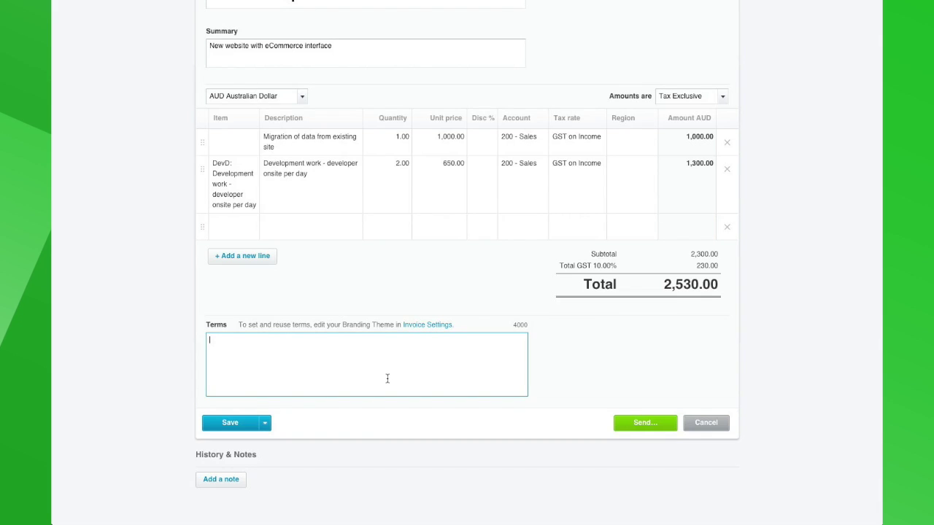
Step: Enter the terms 'Please respond within 30 days of receipt of quote'
text(Please respond within 30 days of receipt of quote)
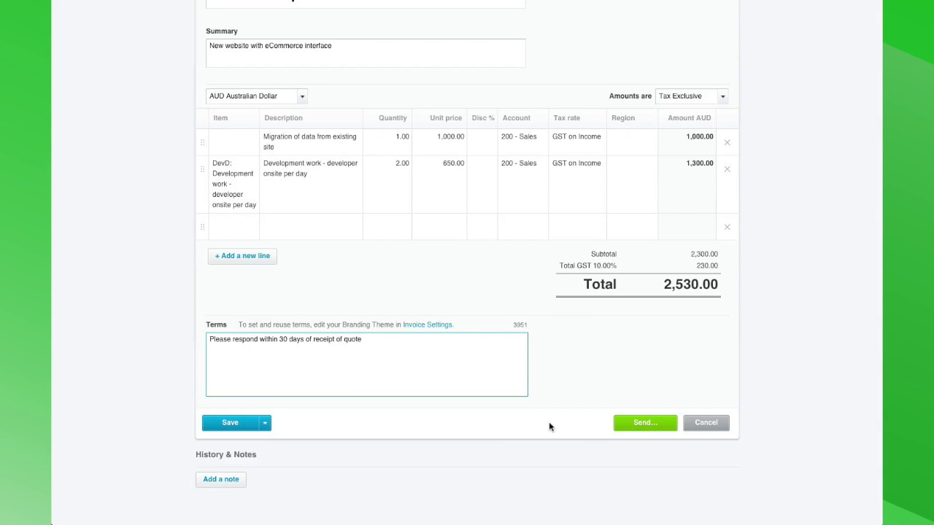
click(265, 424)
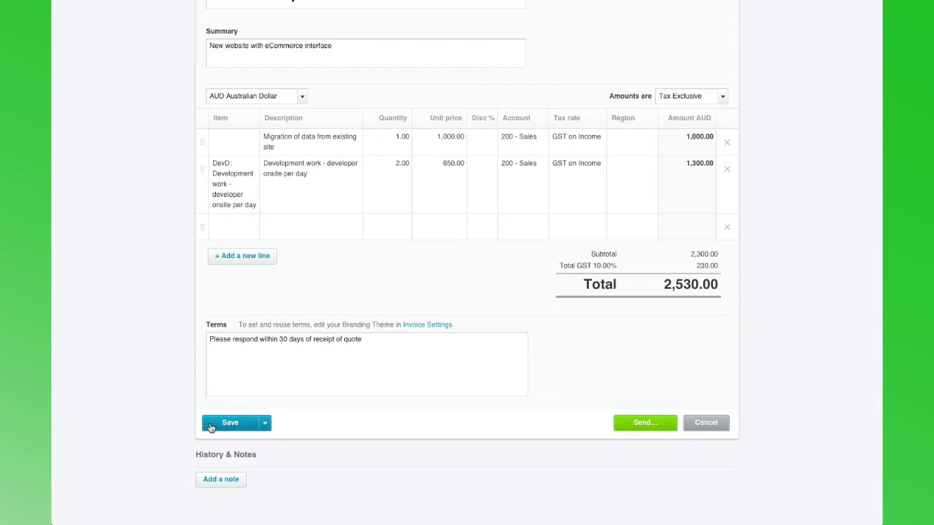
Step: Save the quote and reopen QU-0001a from Draft quotes
click(227, 426)
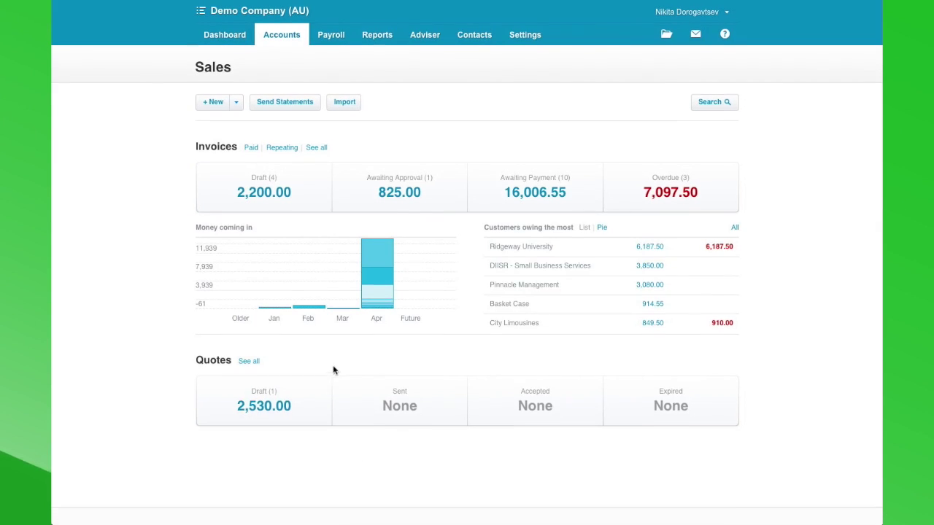
click(270, 412)
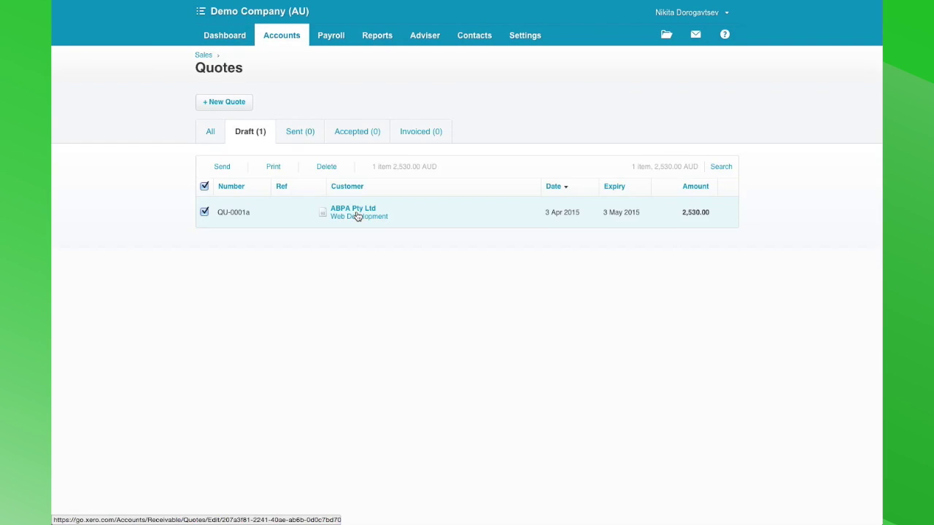
click(356, 216)
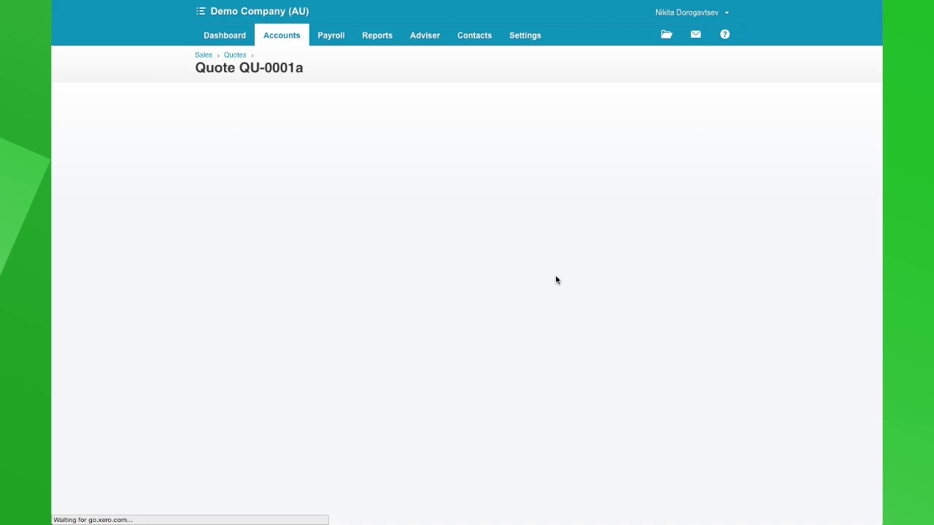
Step: Email QU-0001a to ABPA Pty Ltd with a copy sent to yourself
scroll(572, 265, down, 4)
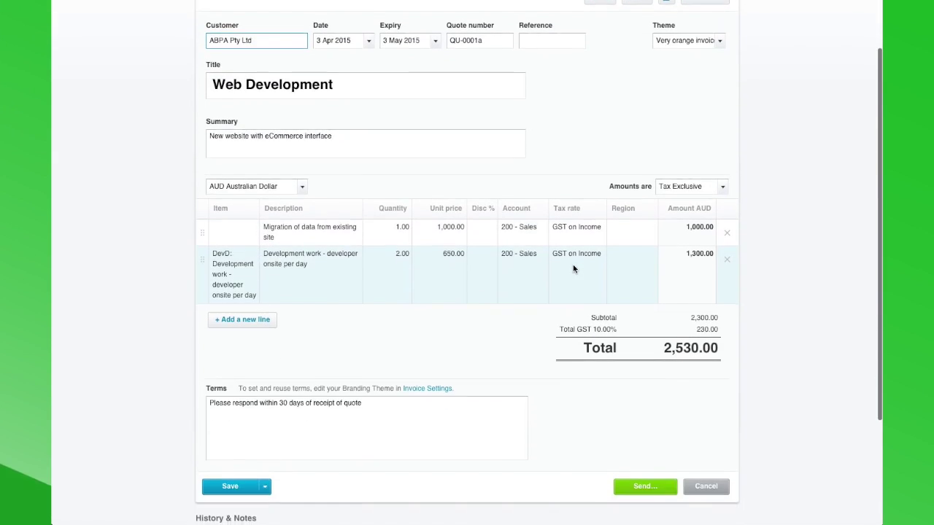
scroll(573, 268, down, 4)
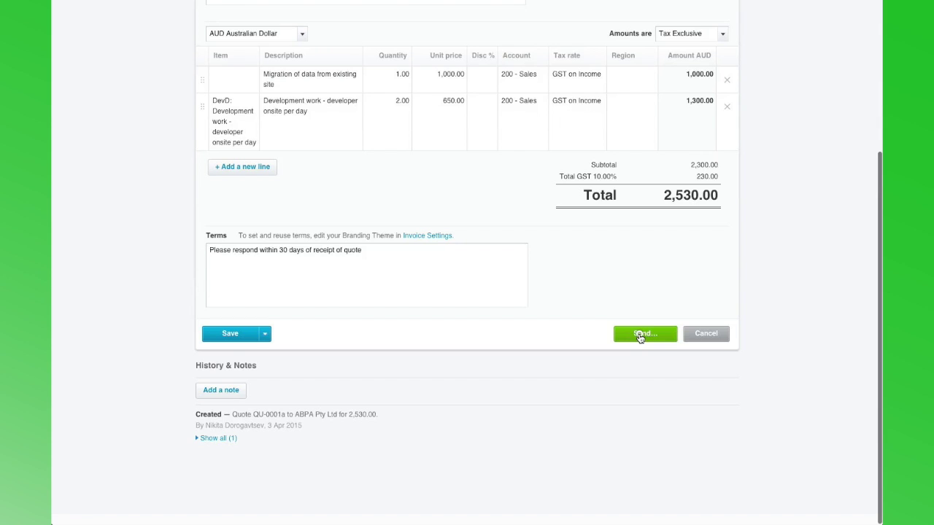
click(640, 335)
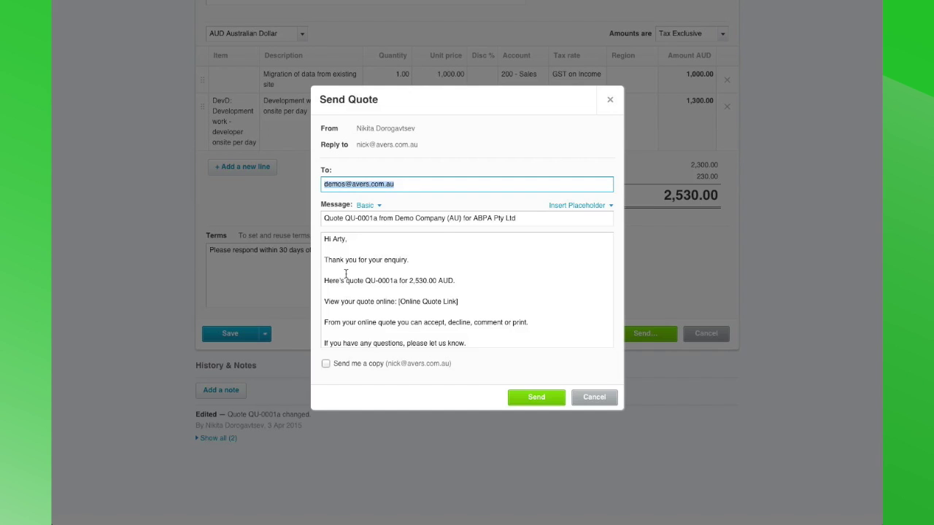
click(371, 206)
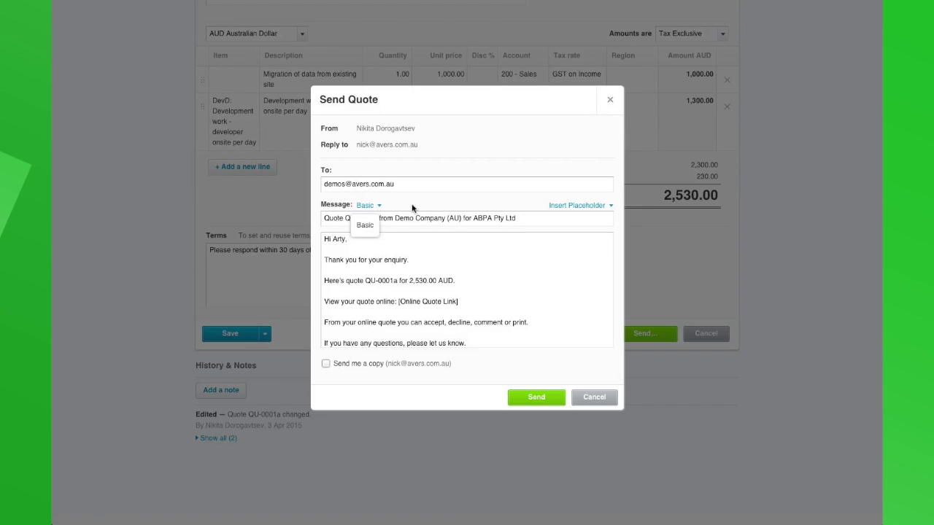
click(413, 208)
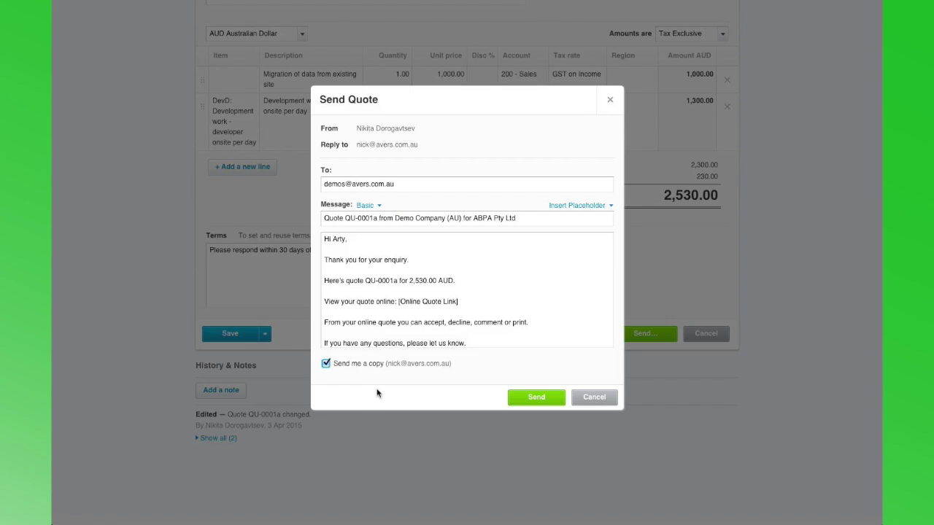
click(548, 401)
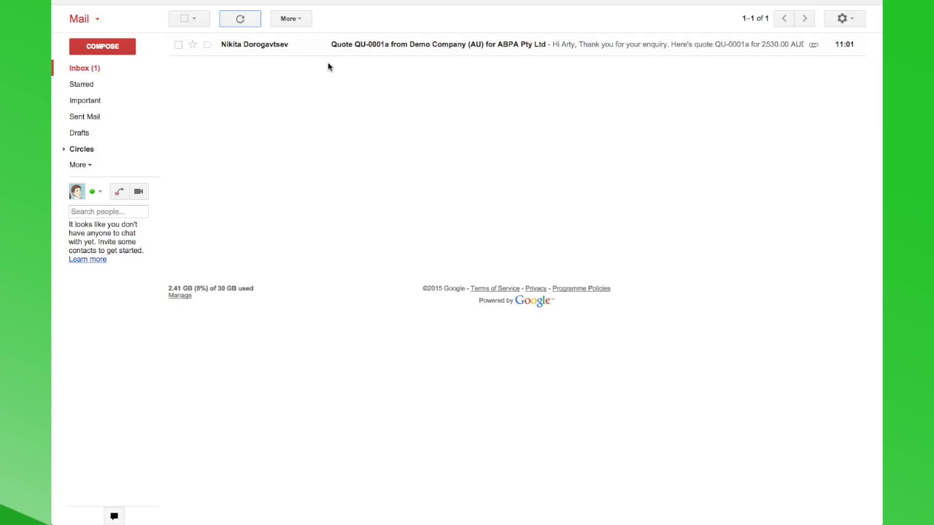
Step: Read the received QU-0001a quote email in Gmail
click(362, 46)
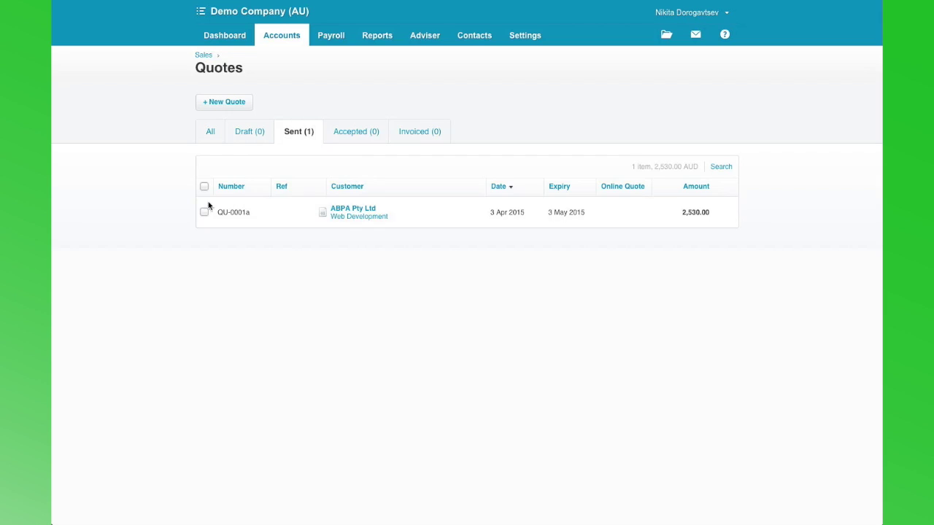
Step: Copy QU-0001a to a new quote dated today with a 30-day expiry
click(345, 166)
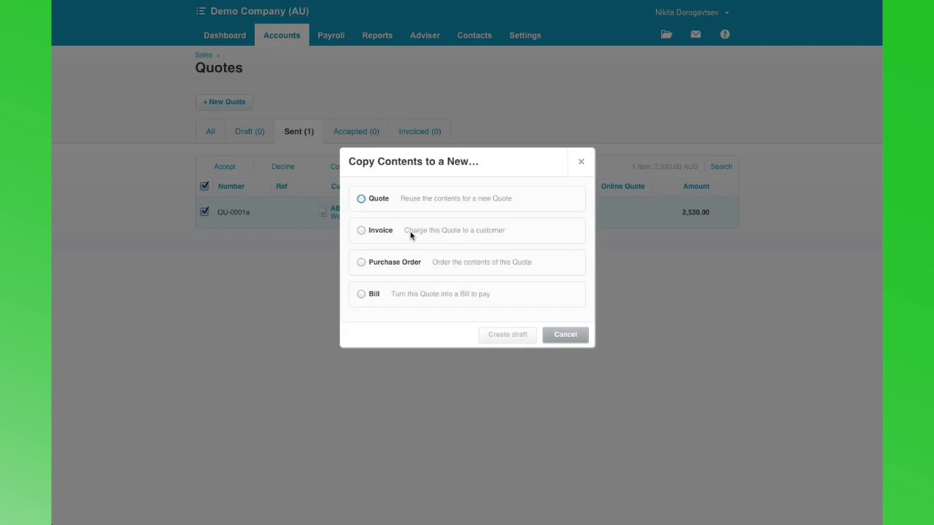
click(362, 199)
click(507, 334)
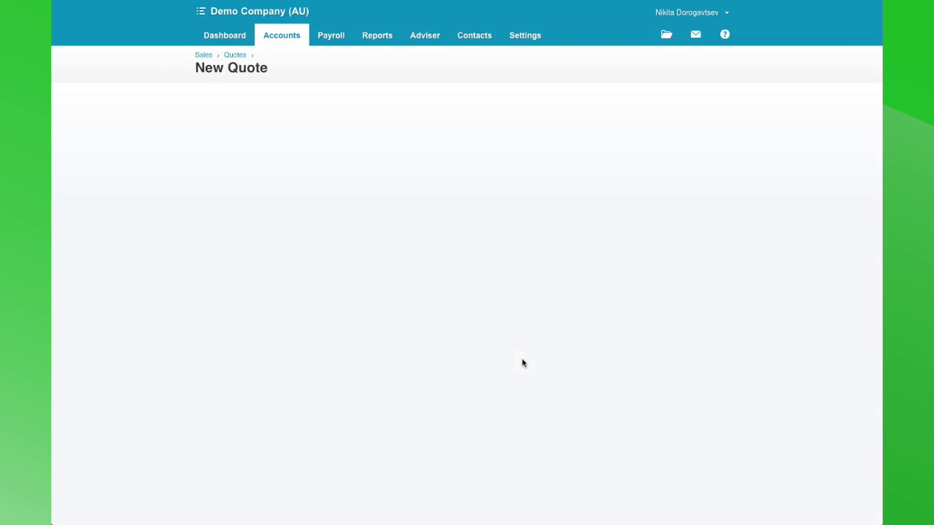
click(343, 155)
text(t)
key(Tab)
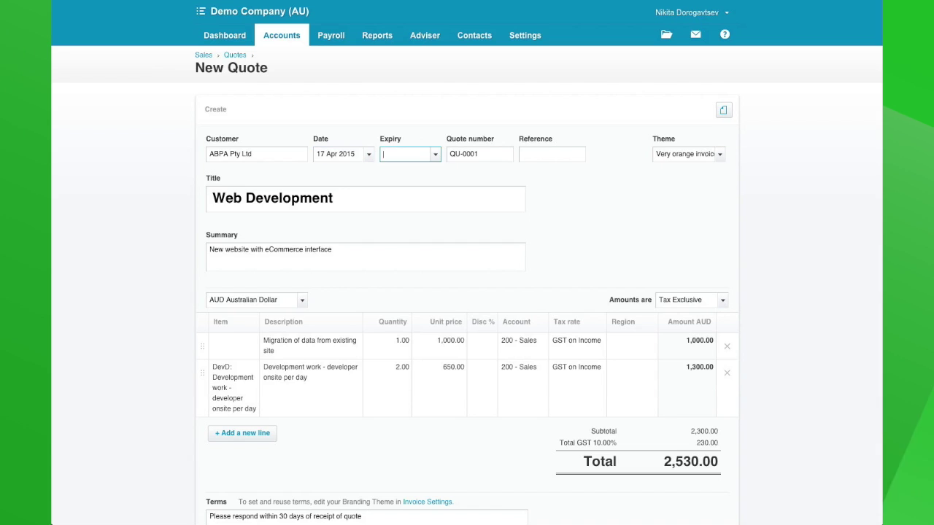
text(+30)
key(Tab)
key(Tab)
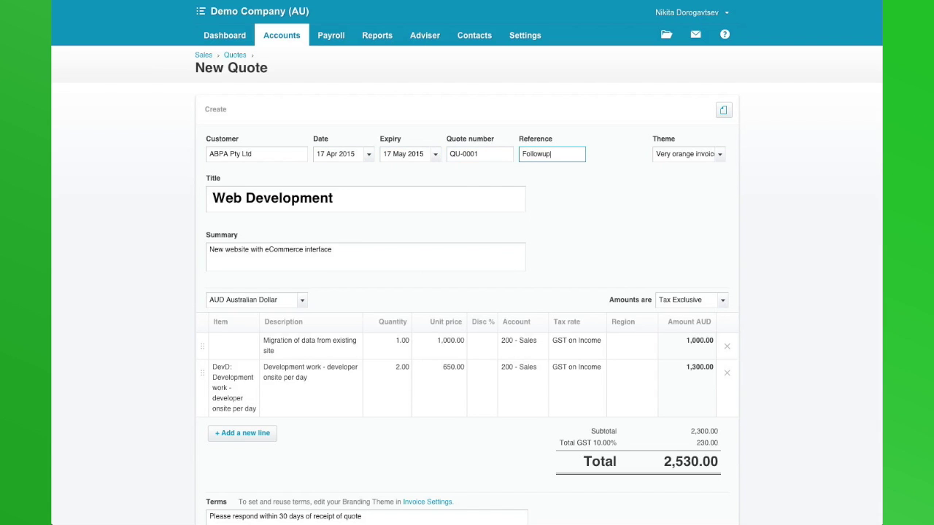
Step: Apply the Special Projects theme and set the migration quantity to 5
click(712, 154)
click(682, 171)
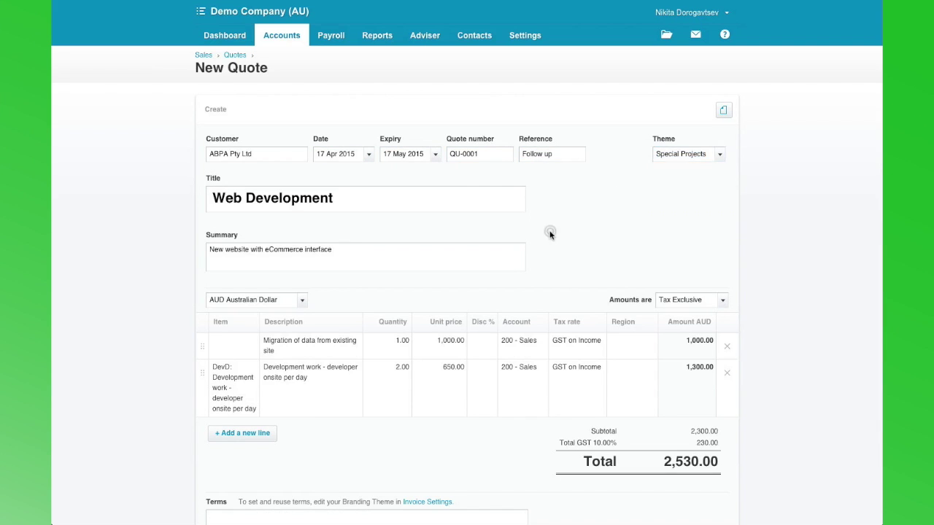
scroll(401, 146, down, 3)
click(401, 119)
text(5)
key(Tab)
Step: Email the new quote QU-0001 to ABPA Pty Ltd
scroll(405, 227, down, 1)
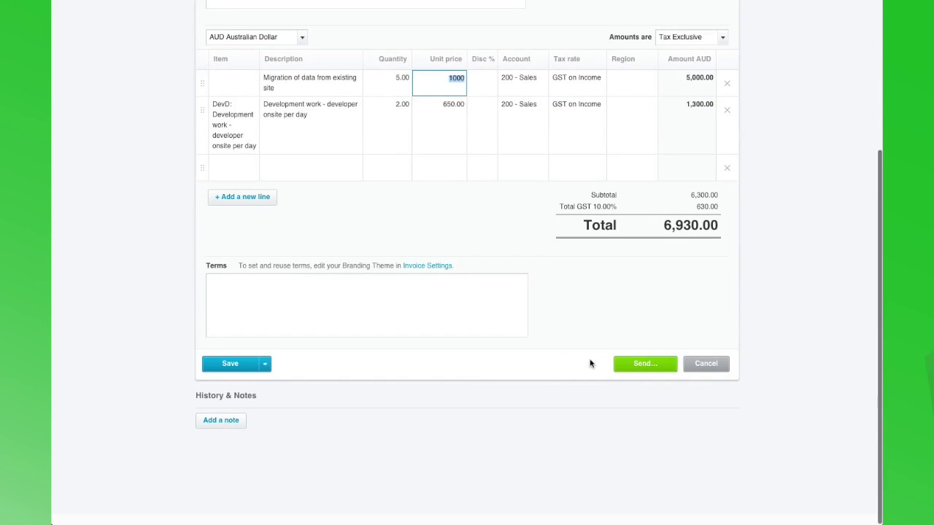
click(643, 364)
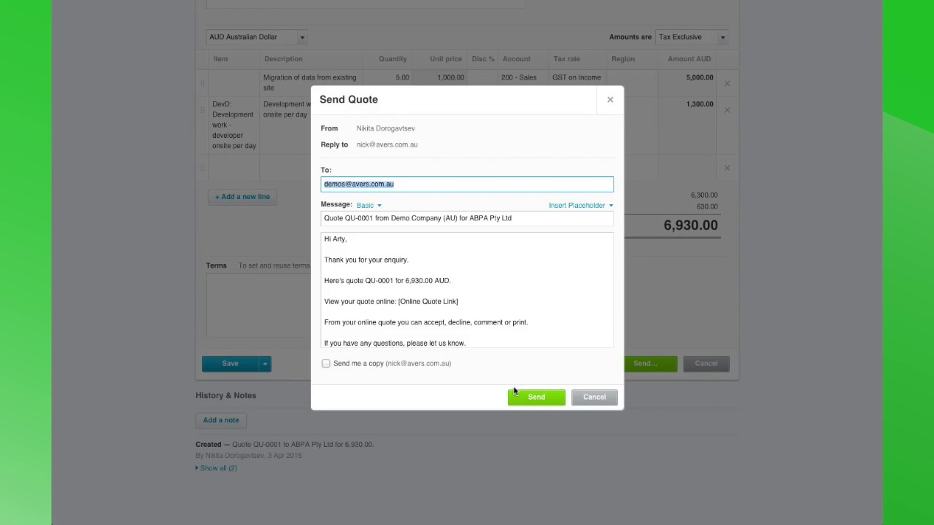
click(529, 402)
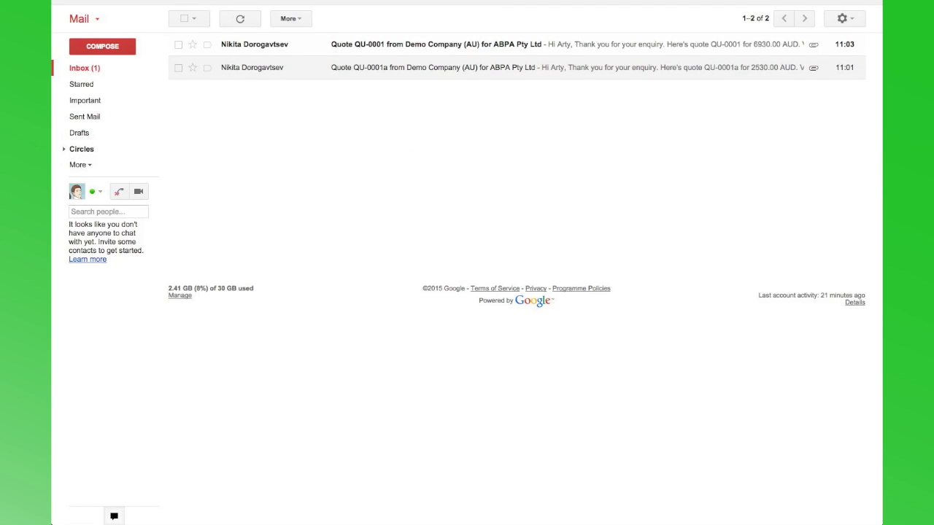
Step: Open the QU-0001a email and view the quote online
click(257, 70)
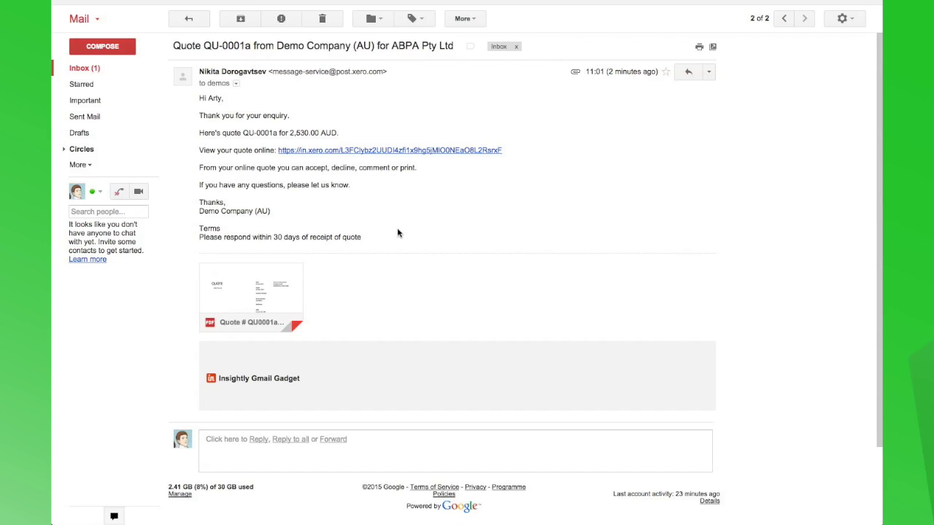
click(361, 150)
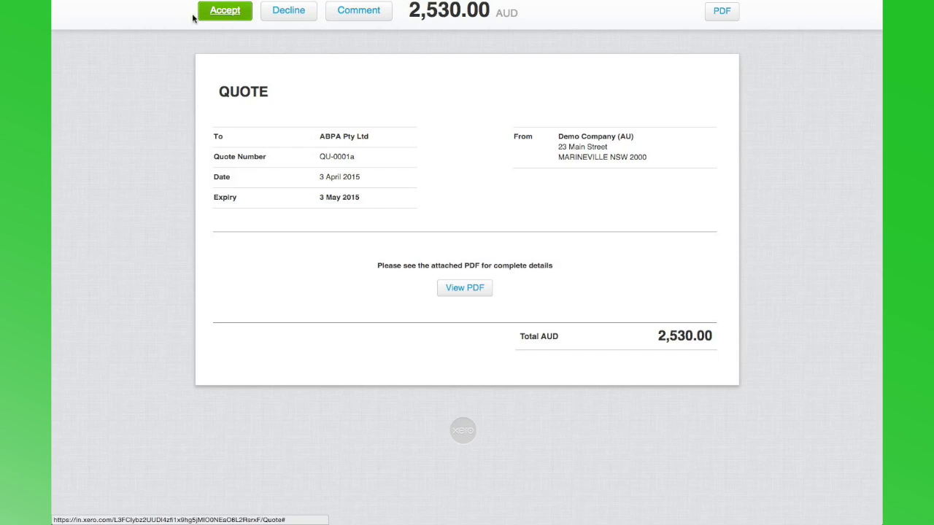
Step: Comment 'Not sure this is going to be enough time?' on the online quote
click(362, 15)
text(Not sure this is going to be enough time?)
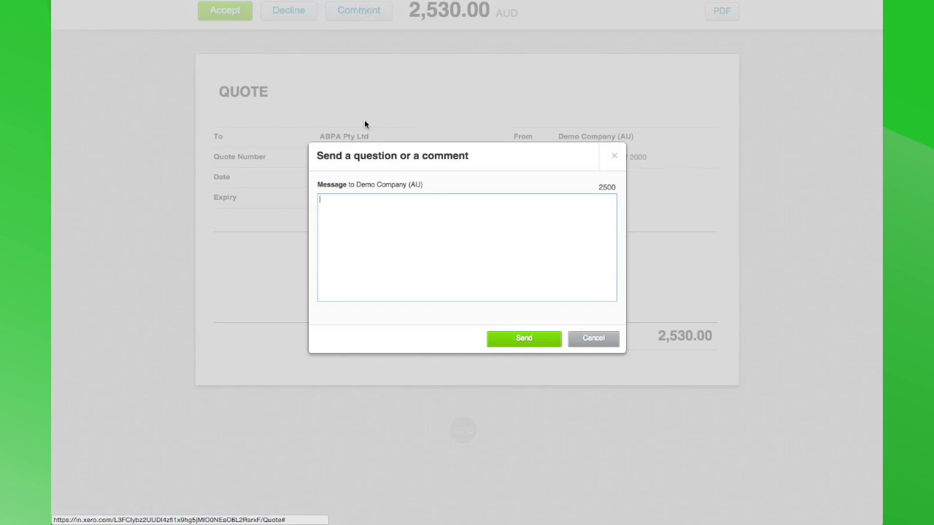
click(514, 340)
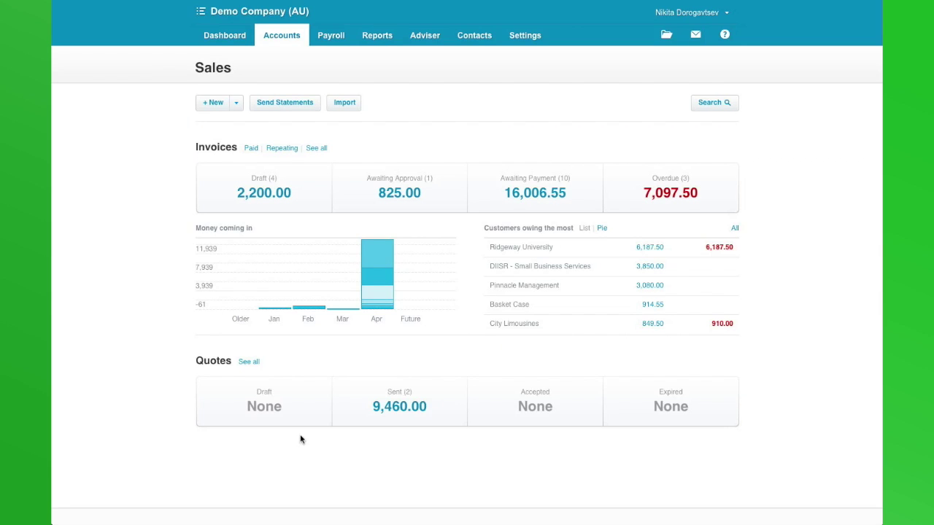
click(402, 426)
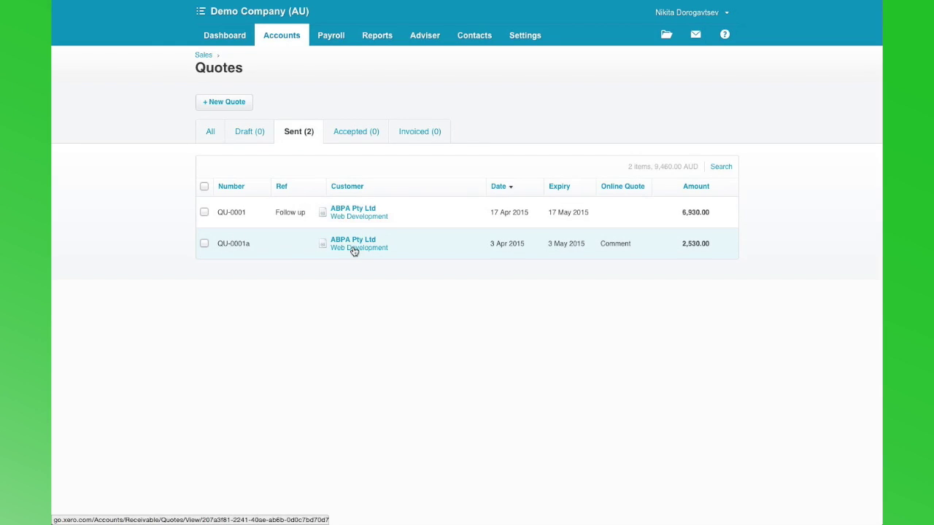
click(355, 248)
scroll(354, 255, down, 3)
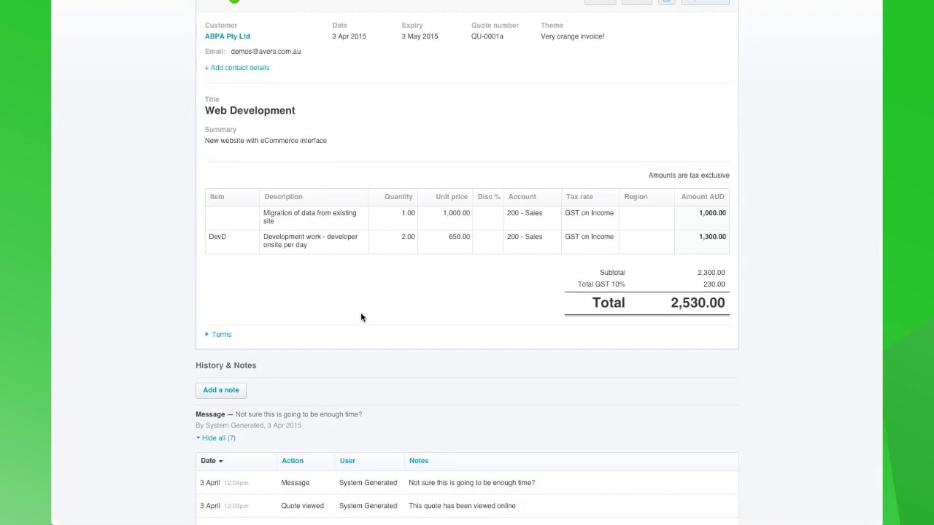
scroll(361, 316, down, 4)
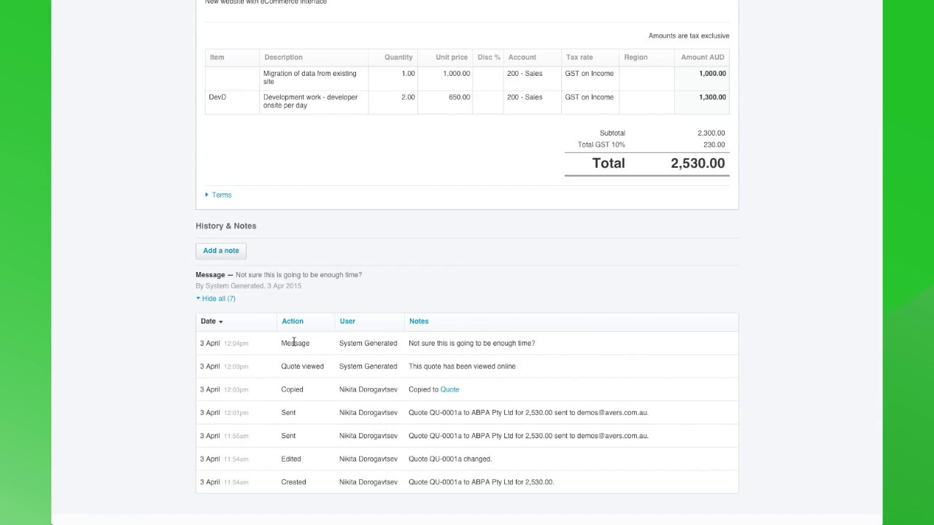
scroll(299, 272, up, 5)
Step: Mark sent quote QU-0001a as accepted, then select it in the Accepted quotes list
click(204, 55)
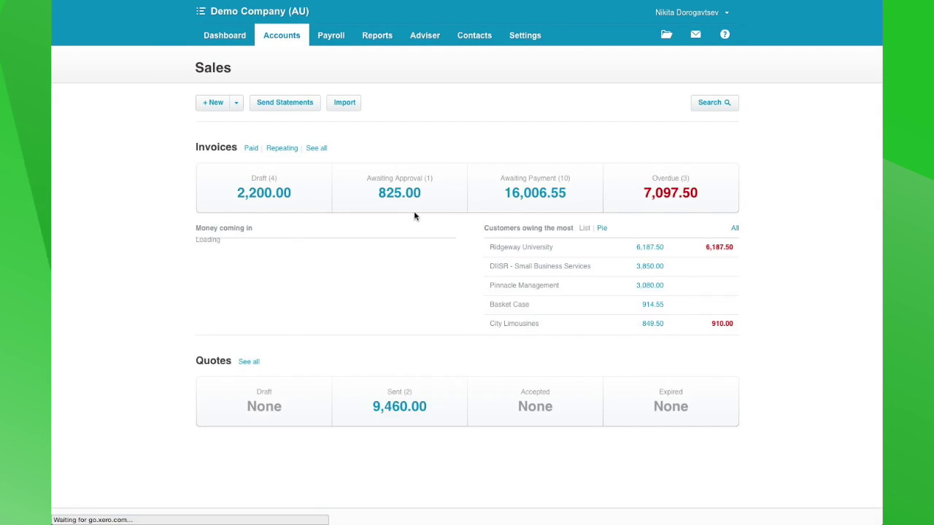
click(400, 411)
click(203, 243)
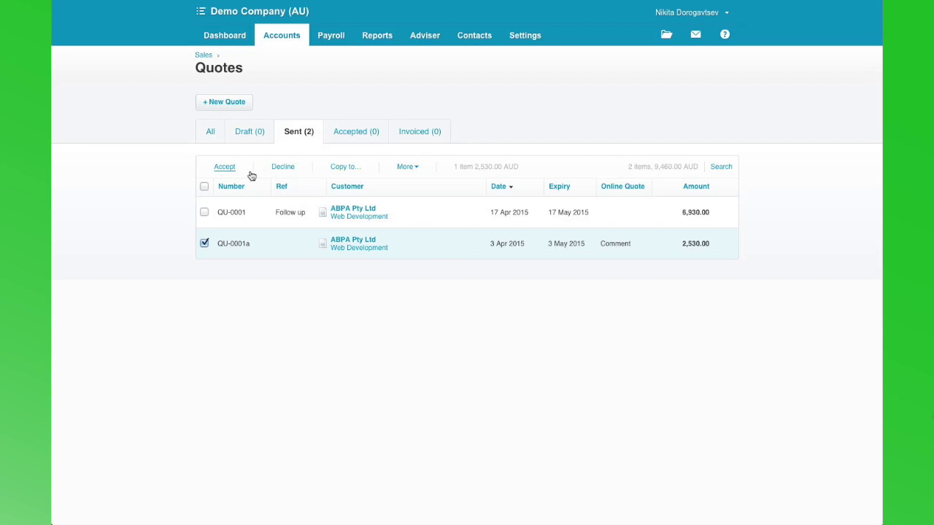
click(415, 169)
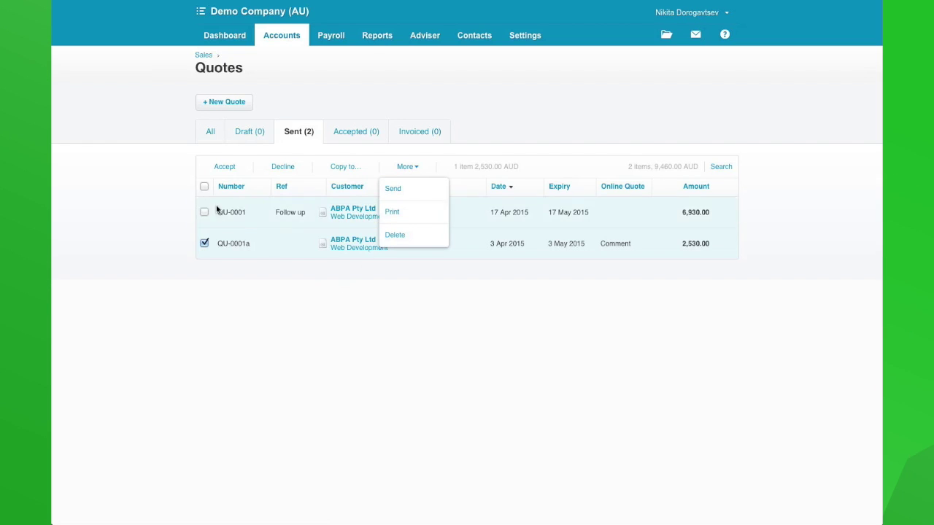
click(224, 169)
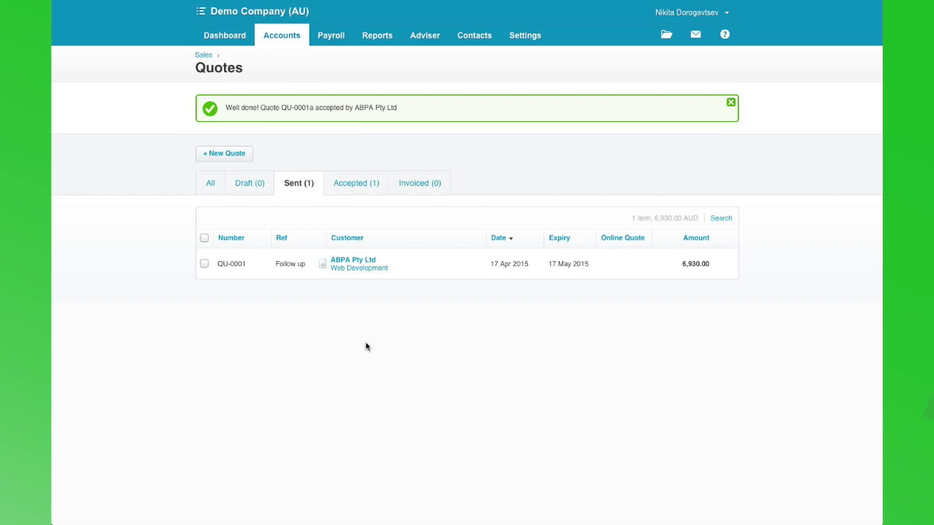
click(359, 190)
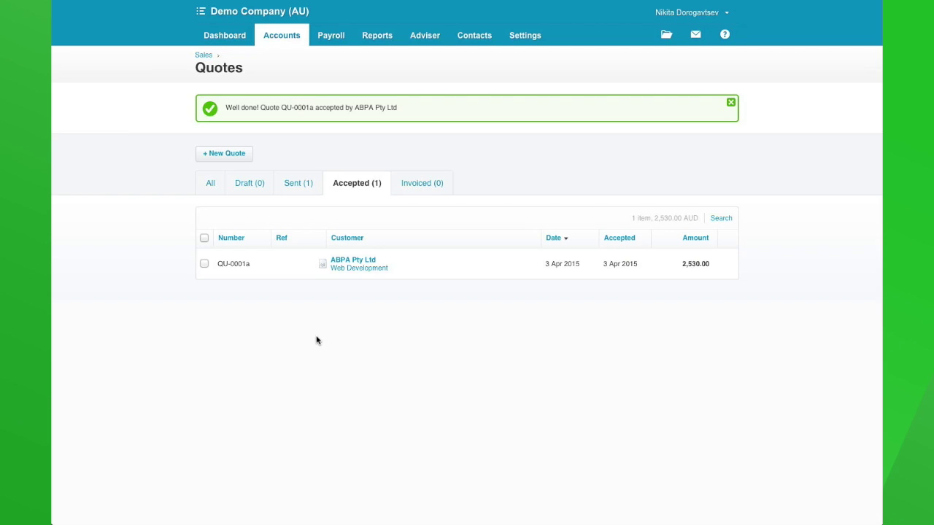
click(206, 240)
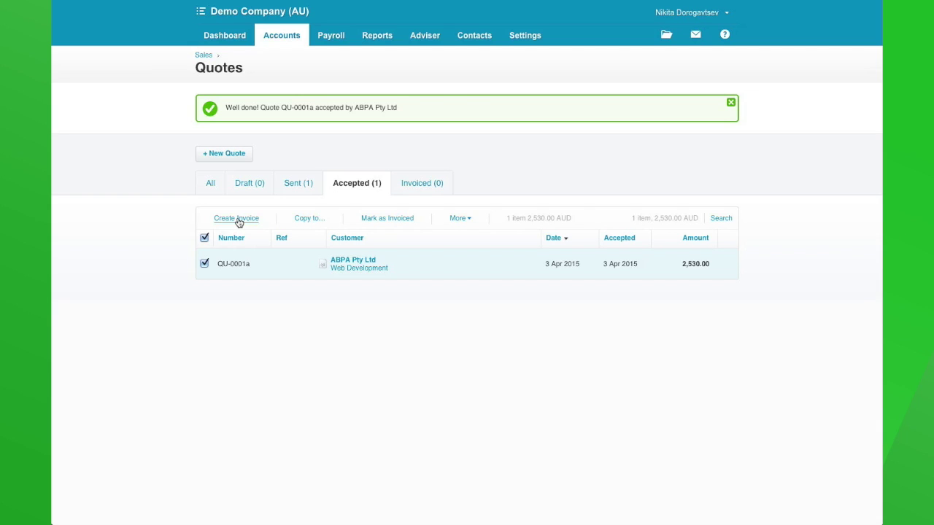
Step: Create invoice ORC1040 from the quote, dated 3 Apr 2015 and due 3 May 2015 (t+30)
click(237, 217)
click(476, 278)
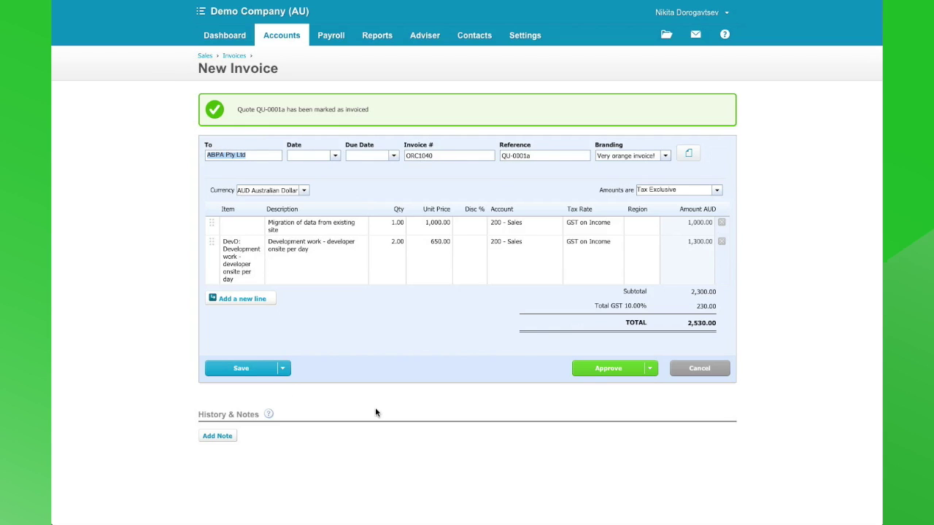
key(Tab)
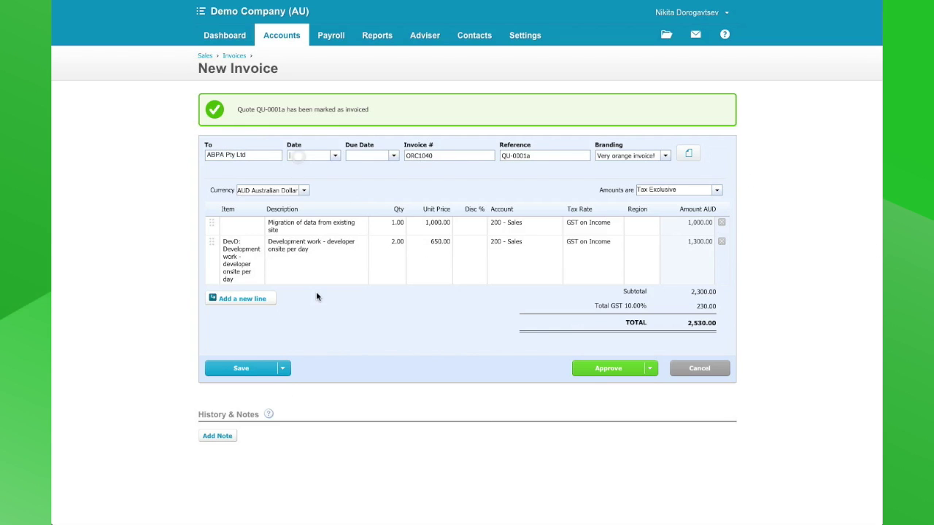
text(t)
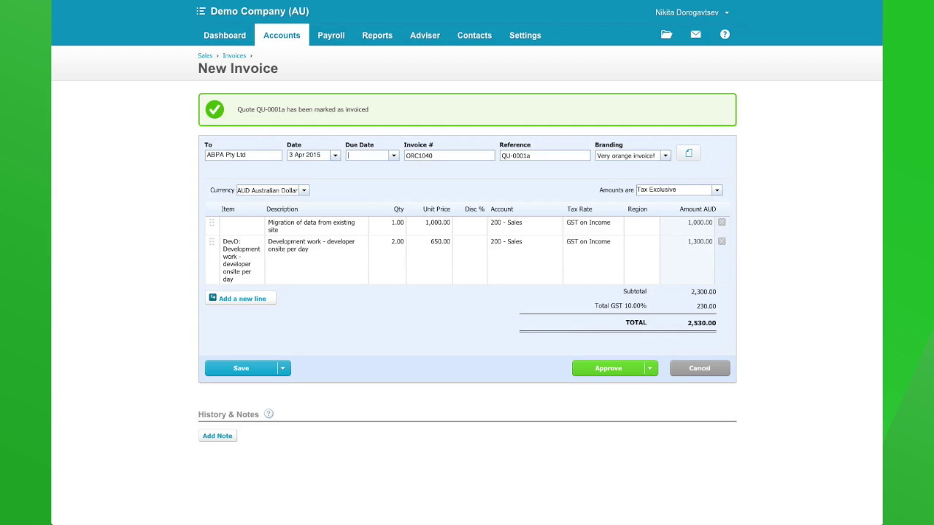
text(+)
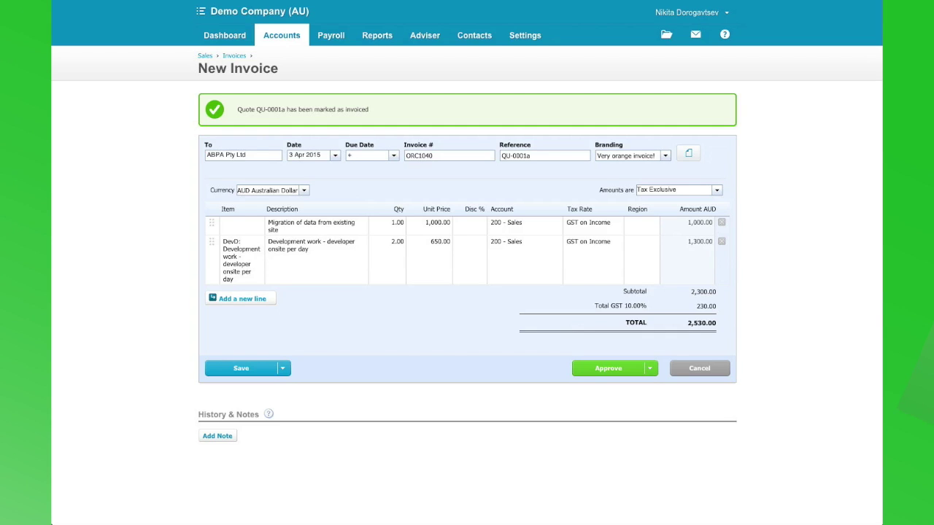
text(30)
key(Tab)
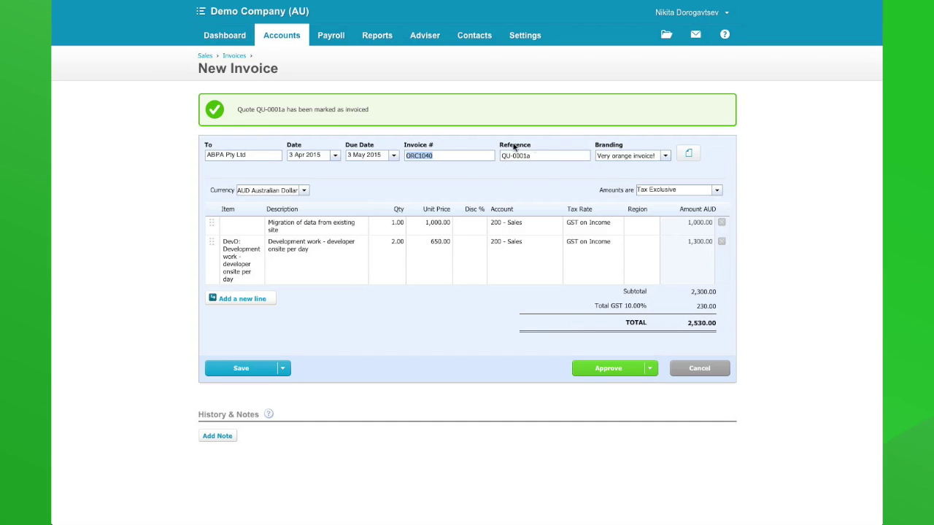
click(547, 166)
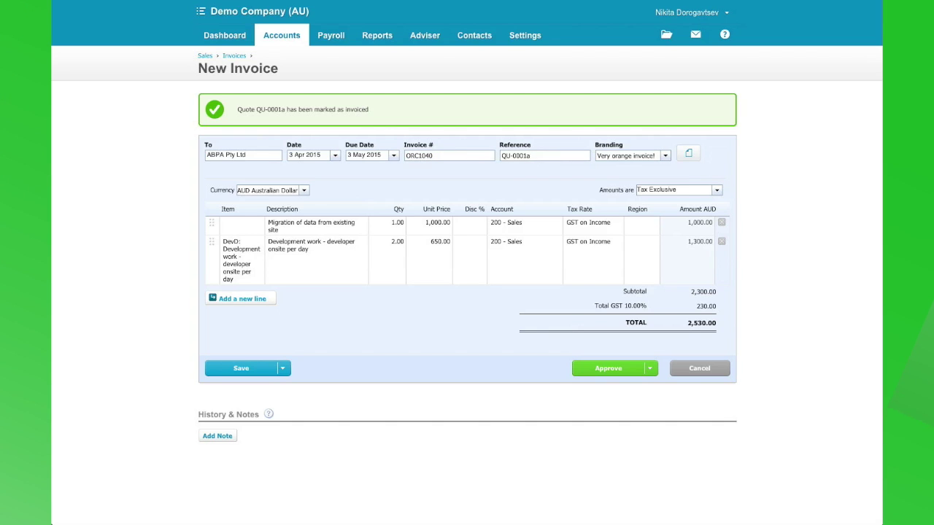
Step: Add a Freight line priced at 20.00, coded to account 260
click(259, 299)
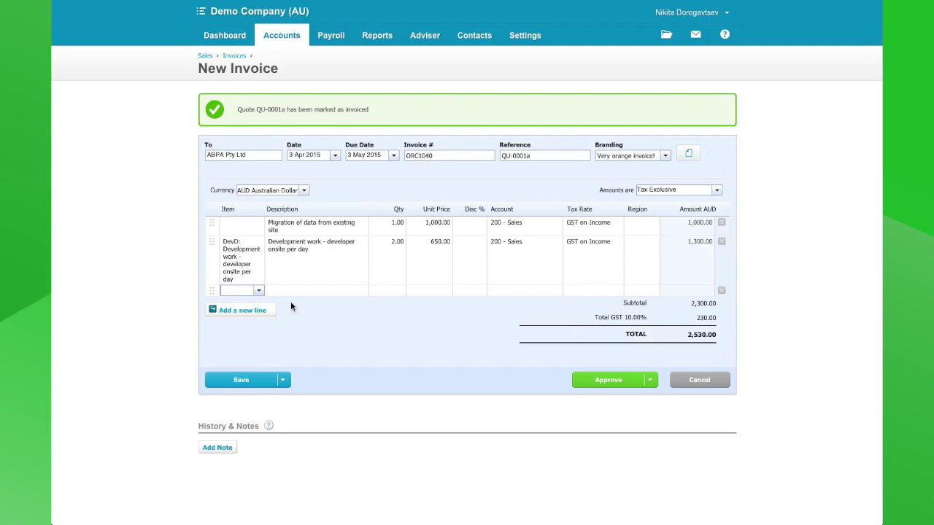
key(Tab)
text(FREIGHT)
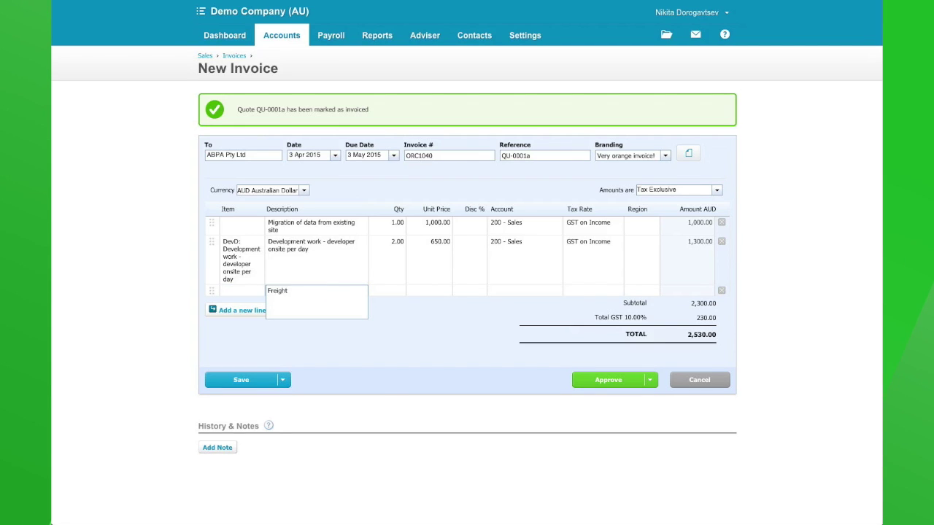
key(Tab)
key(Tab)
text(20)
key(Tab)
key(Tab)
text(260)
key(Tab)
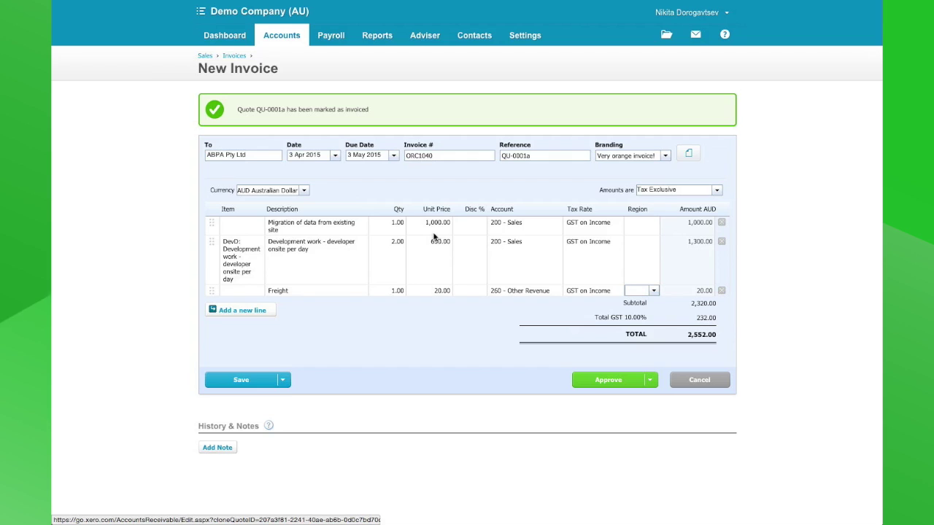
click(691, 157)
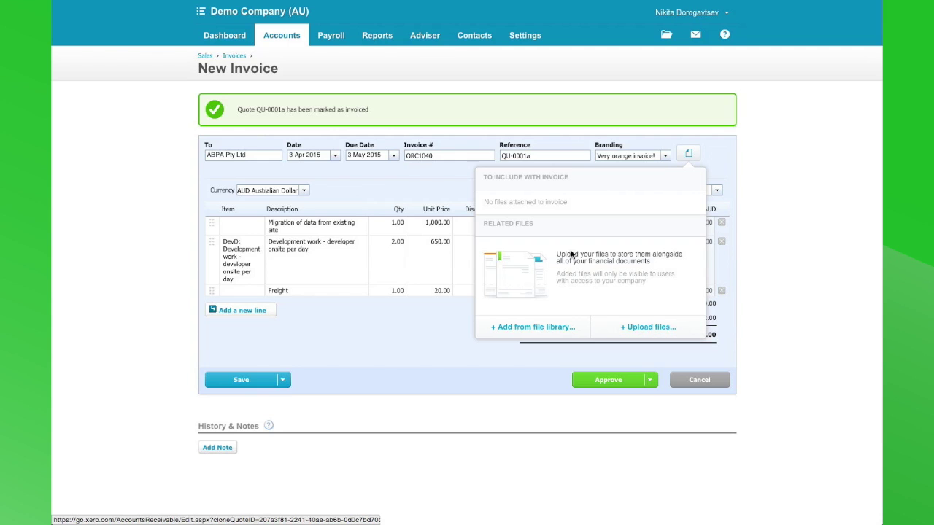
Step: Attach Vend_Inventory_Management_Guide.pdf to invoice ORC1040 and set it to be included with the invoice
drag(74, 100, 628, 274)
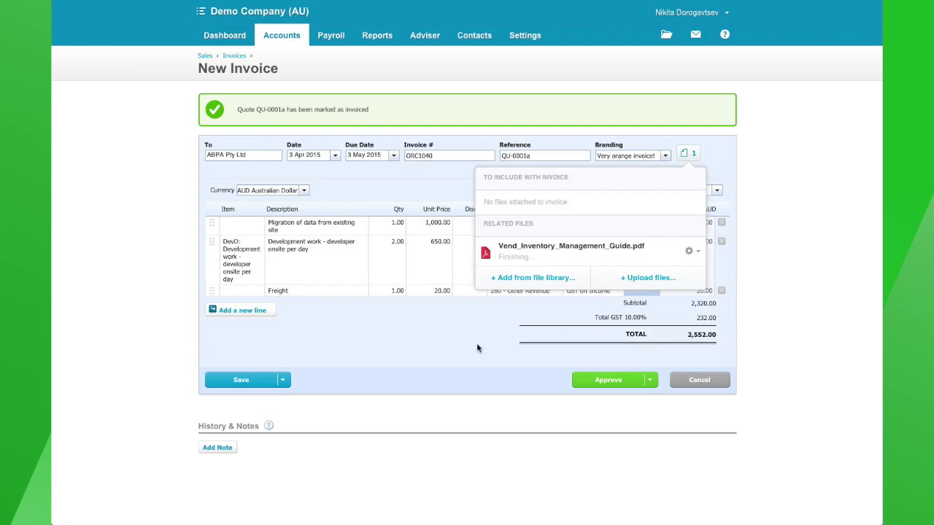
click(434, 335)
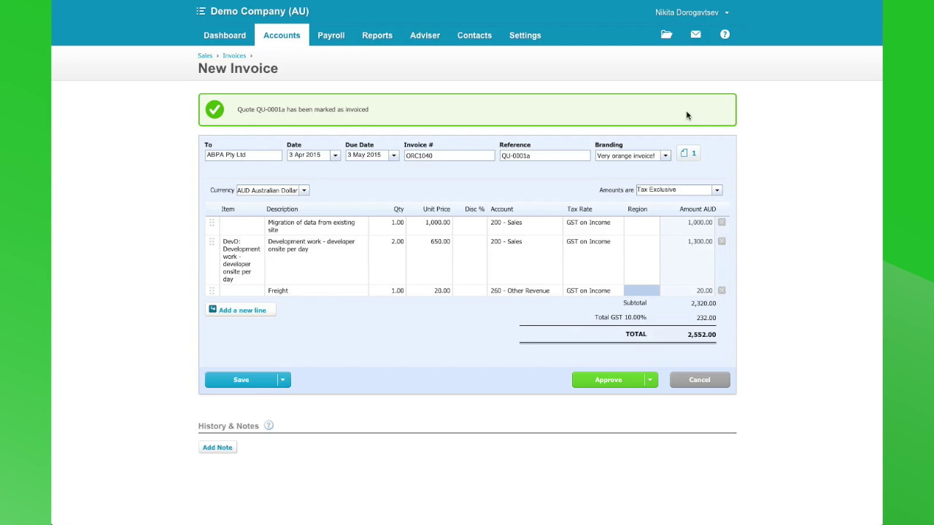
click(691, 156)
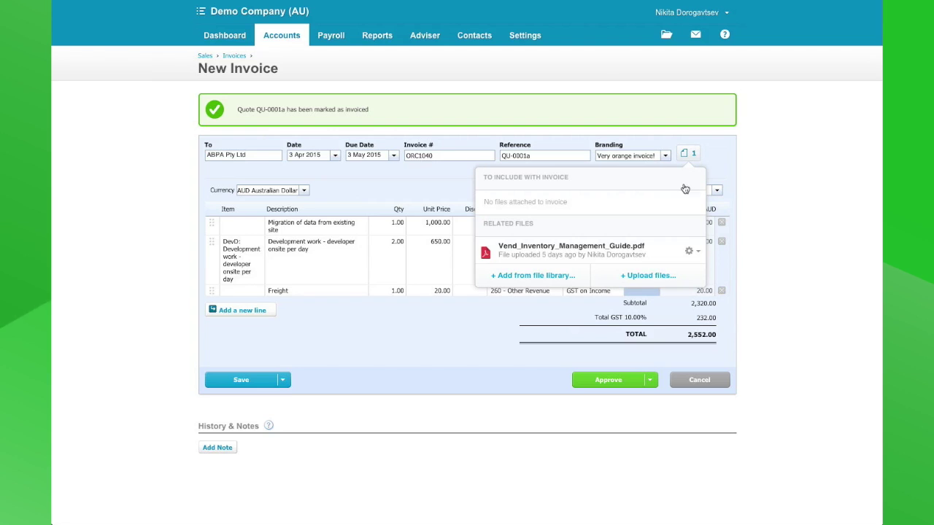
click(699, 253)
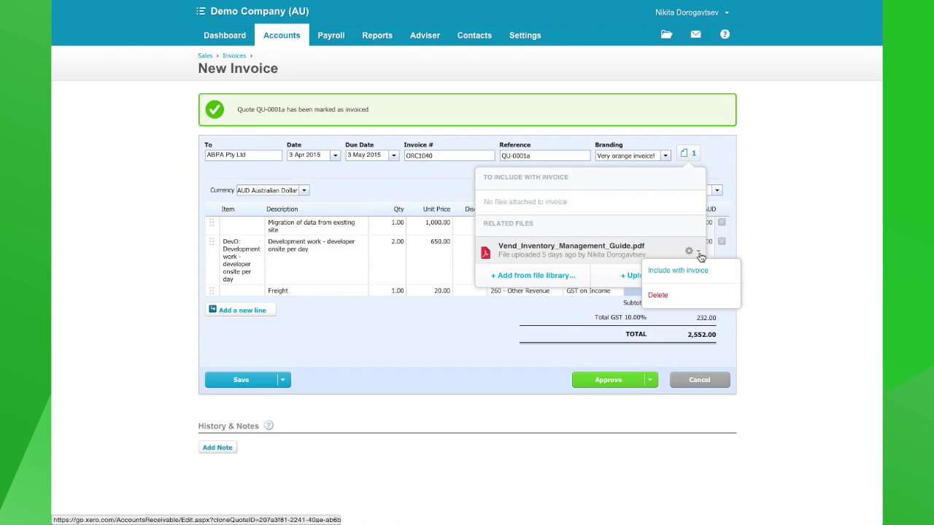
click(683, 272)
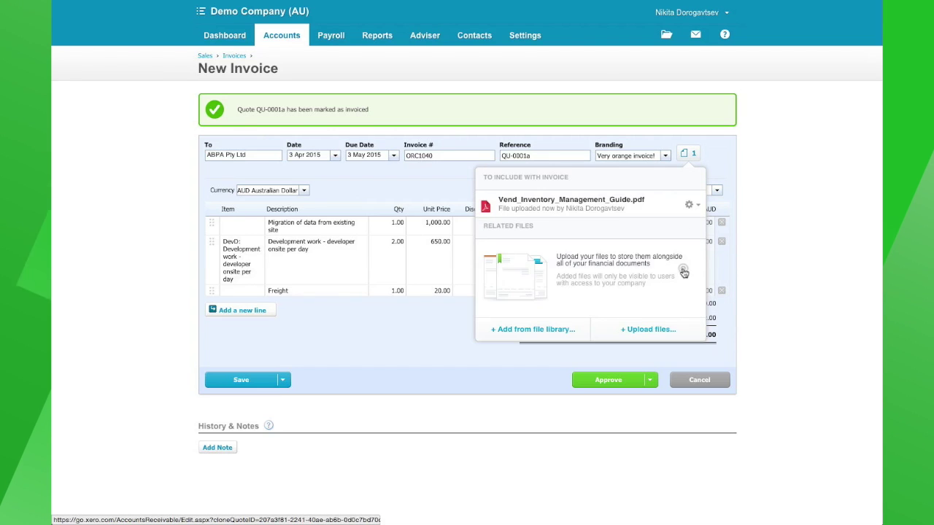
click(406, 320)
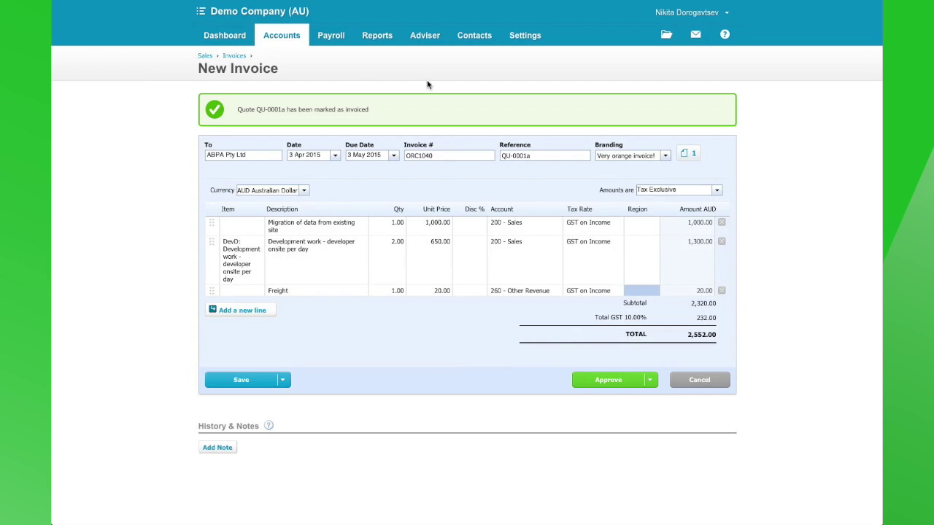
Step: Approve invoice ORC1040 for 2,552.00
click(611, 381)
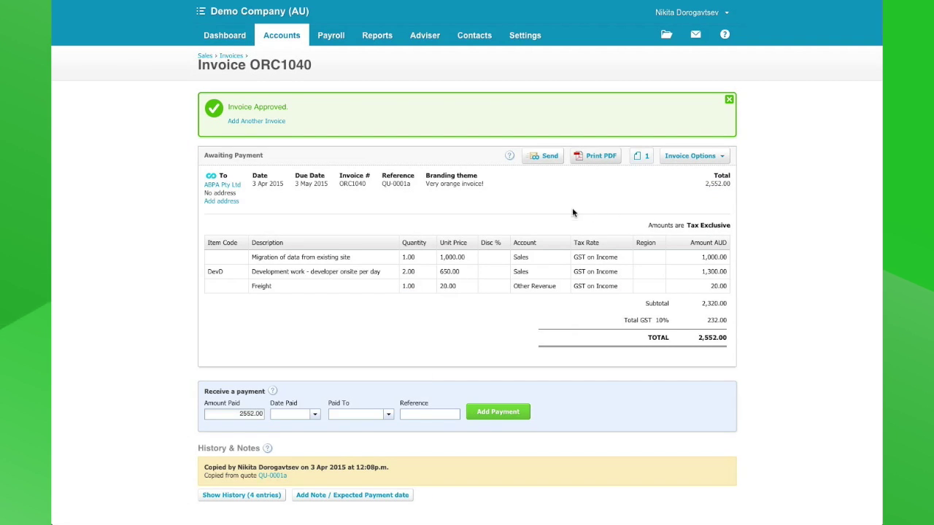
click(541, 157)
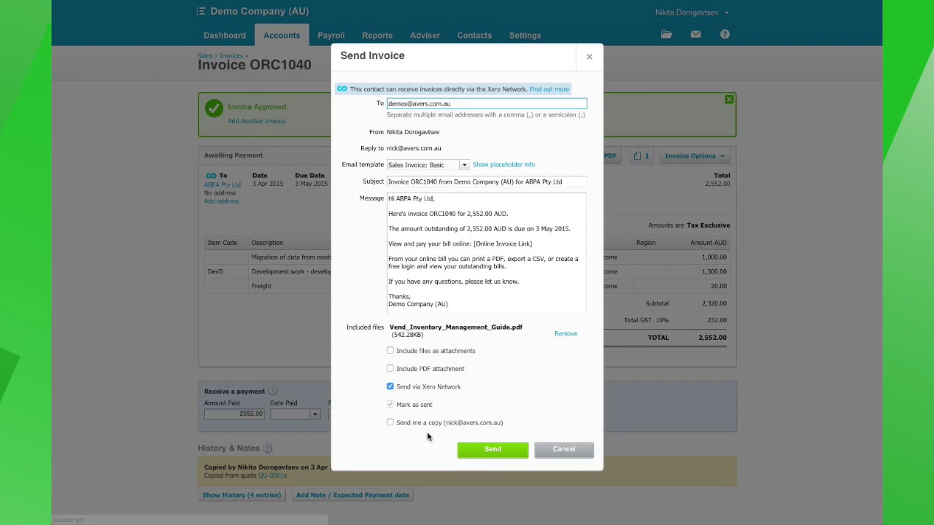
Step: Email invoice ORC1040 to ABPA Pty Ltd with a copy sent to yourself
click(389, 423)
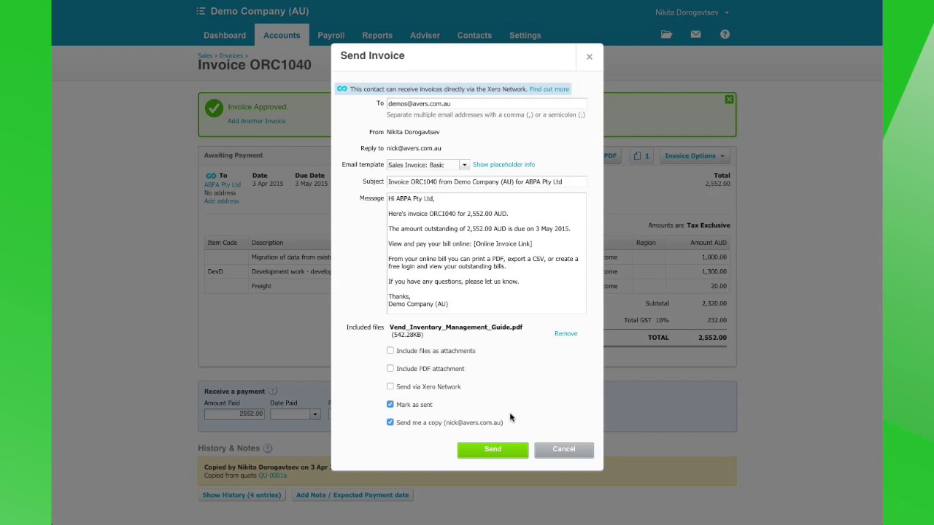
click(494, 450)
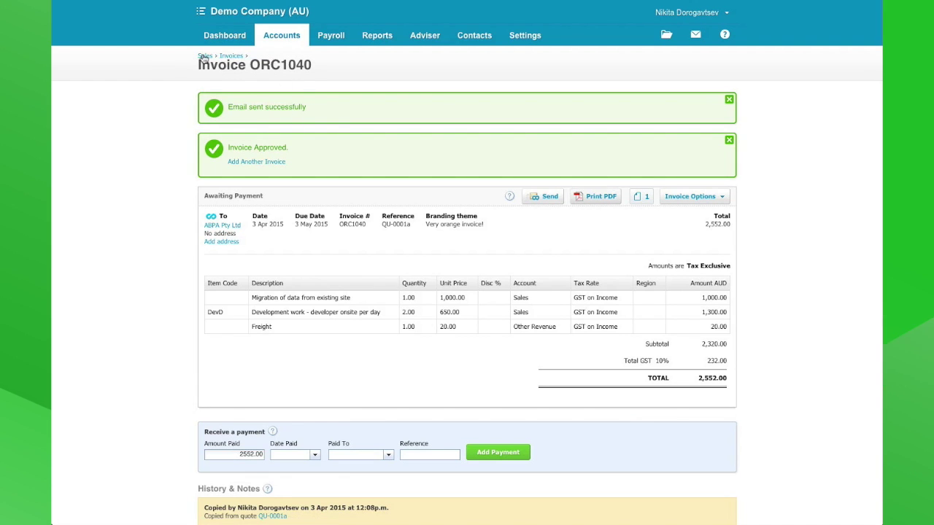
Step: Return to the Awaiting Payment invoices list and find ORC1040 marked Sent
click(231, 56)
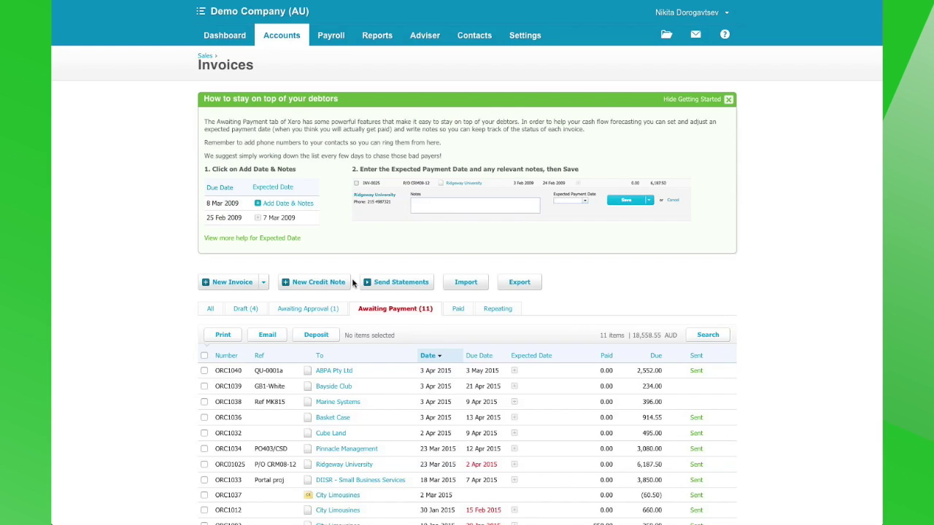
scroll(343, 361, down, 1)
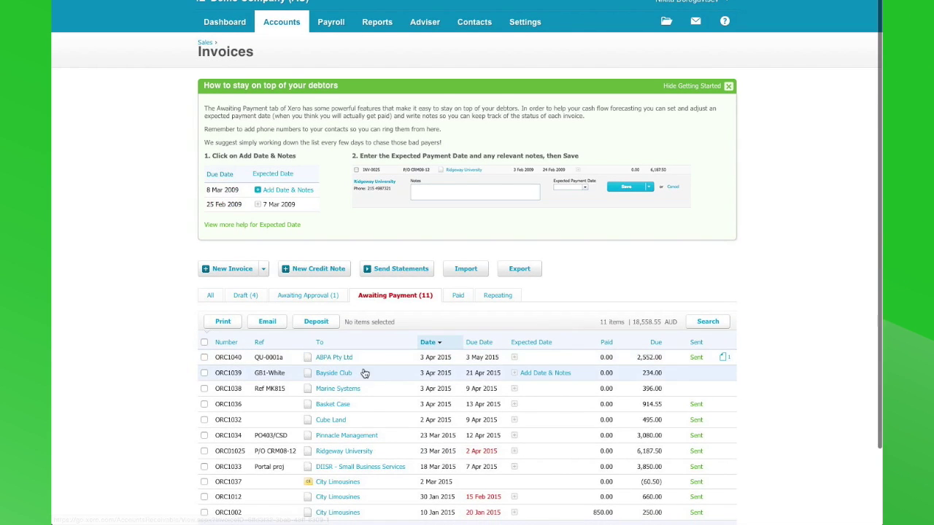
scroll(363, 373, down, 3)
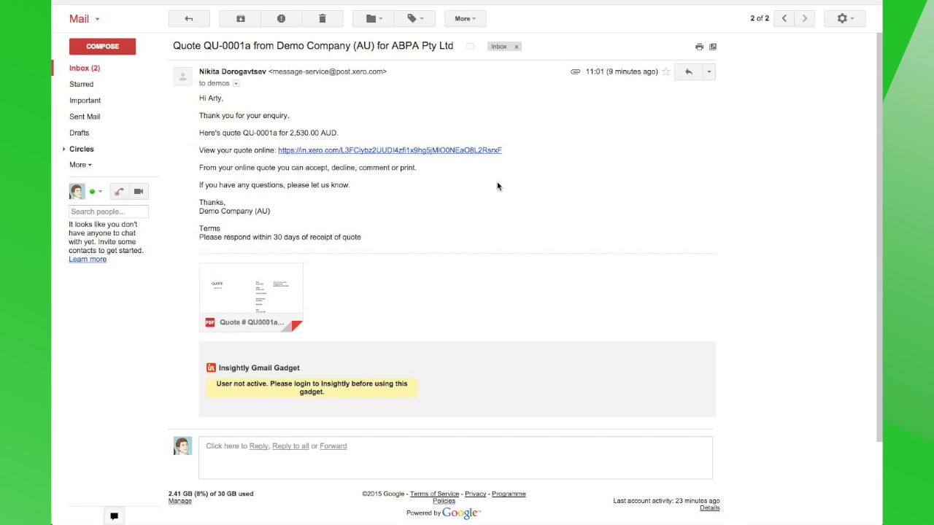
Step: In Gmail, open the Invoice ORC1040 email and follow its online invoice link
click(83, 68)
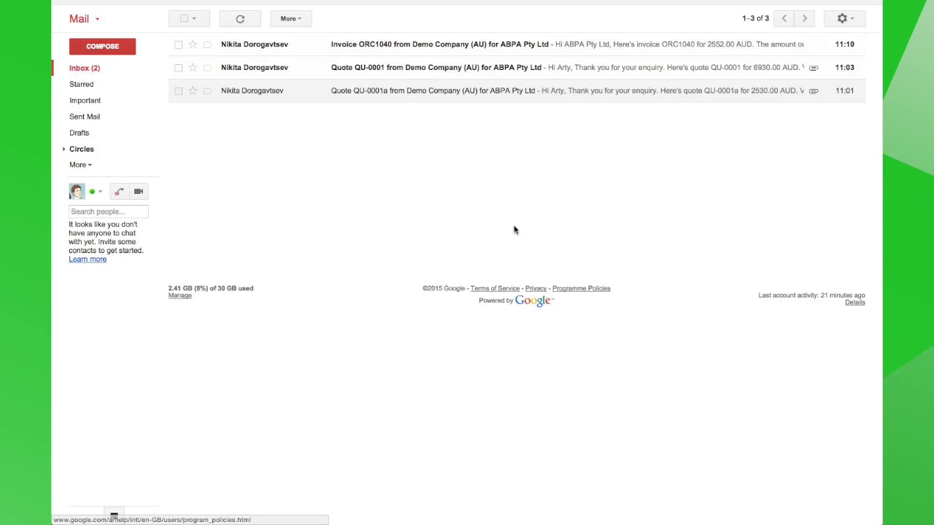
click(383, 48)
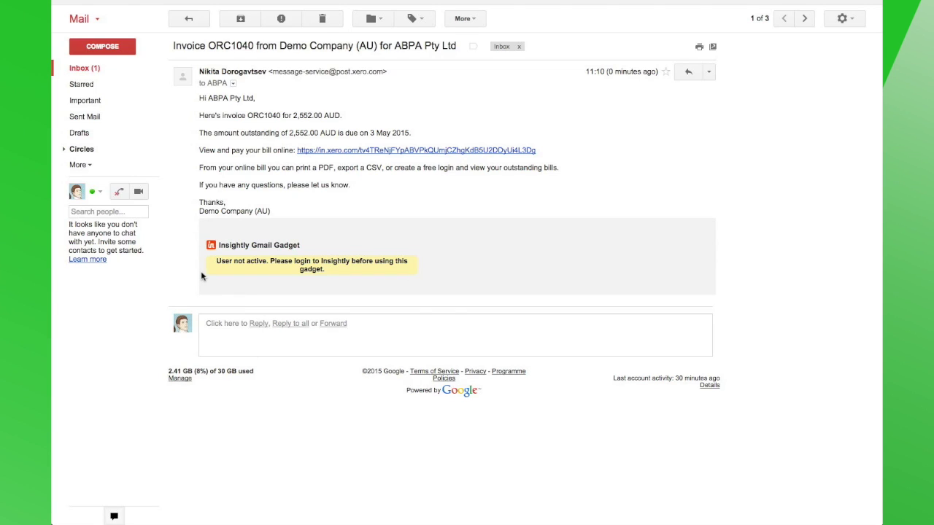
click(370, 150)
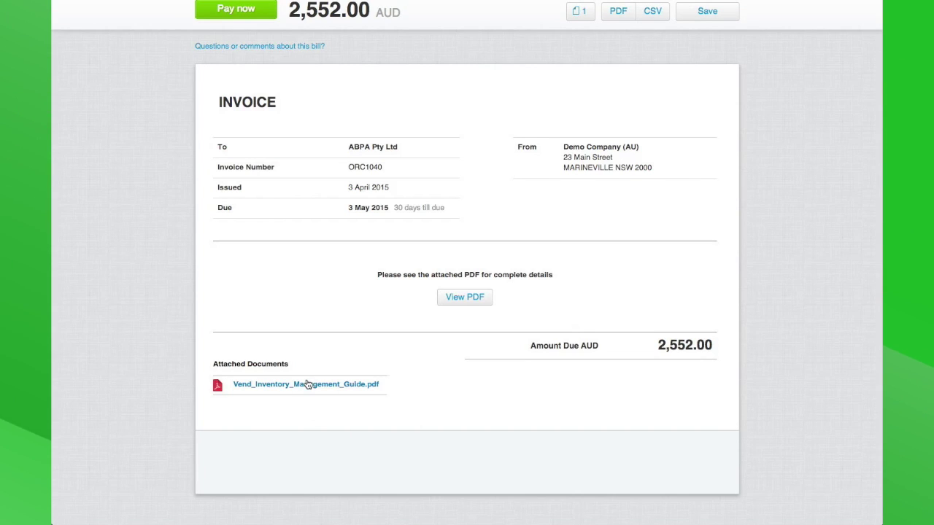
Step: Save the online invoice as a bill into the aVers Cloud Solutions (TEST) organisation
click(709, 13)
click(395, 281)
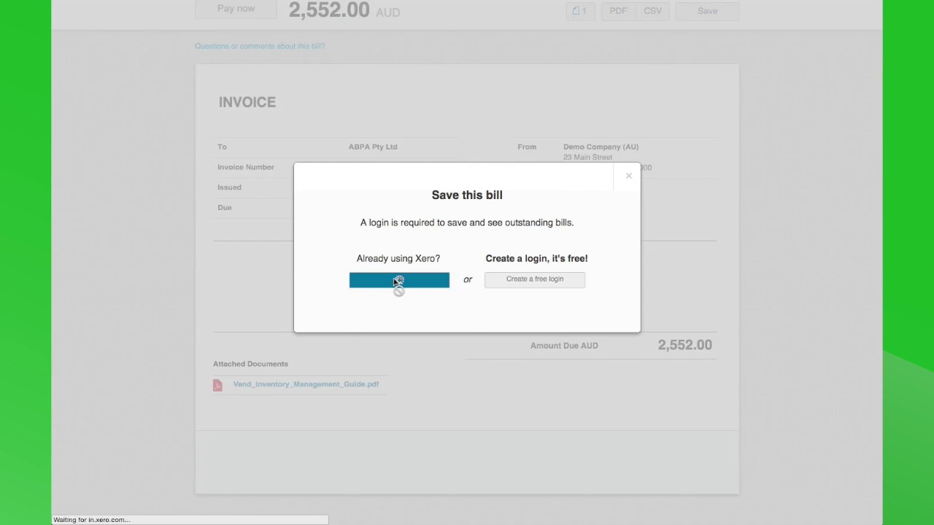
click(557, 240)
click(452, 280)
click(481, 297)
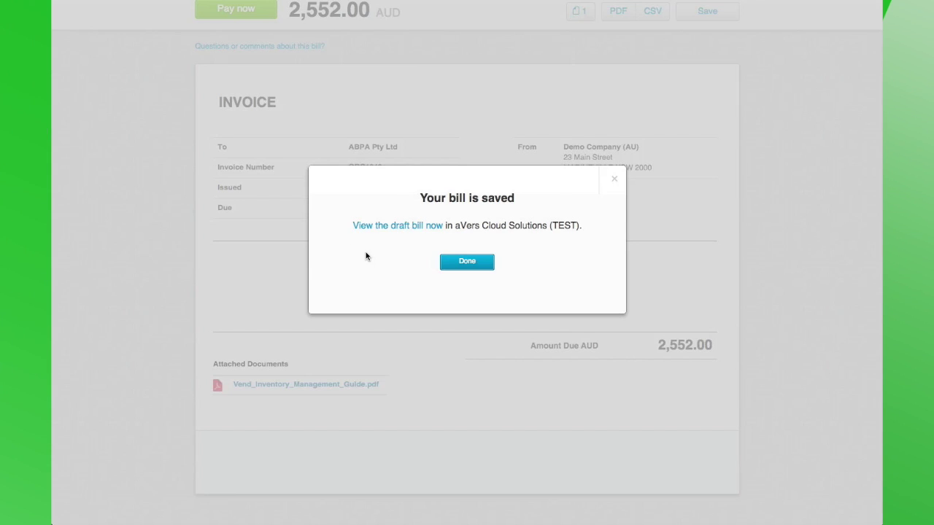
click(467, 262)
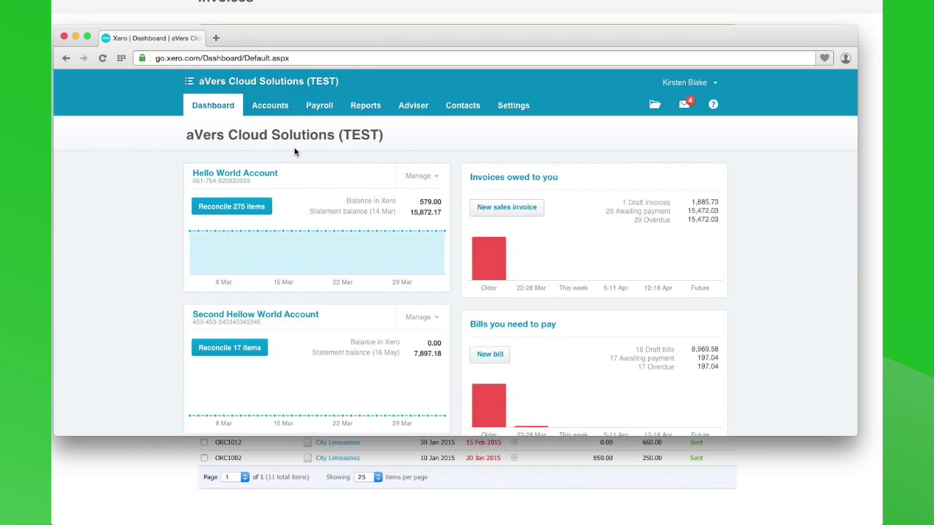
Step: Open draft bill ORC1040 from Demo Company (AU) for 2,552.00 under Purchases
click(276, 104)
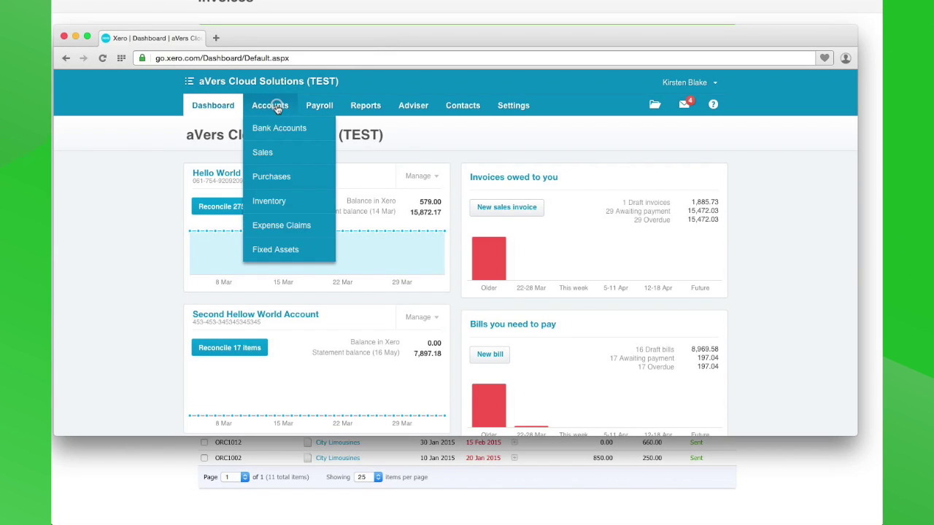
click(270, 178)
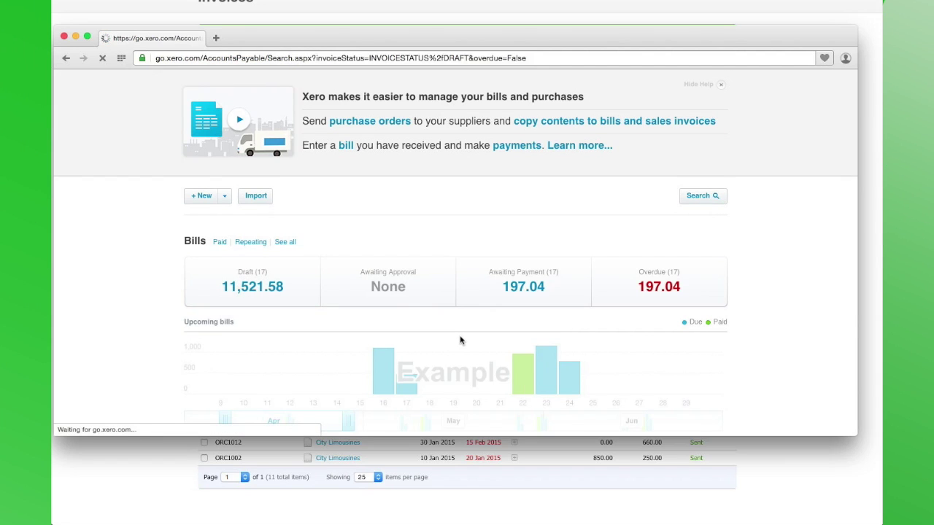
scroll(430, 296, down, 2)
click(321, 185)
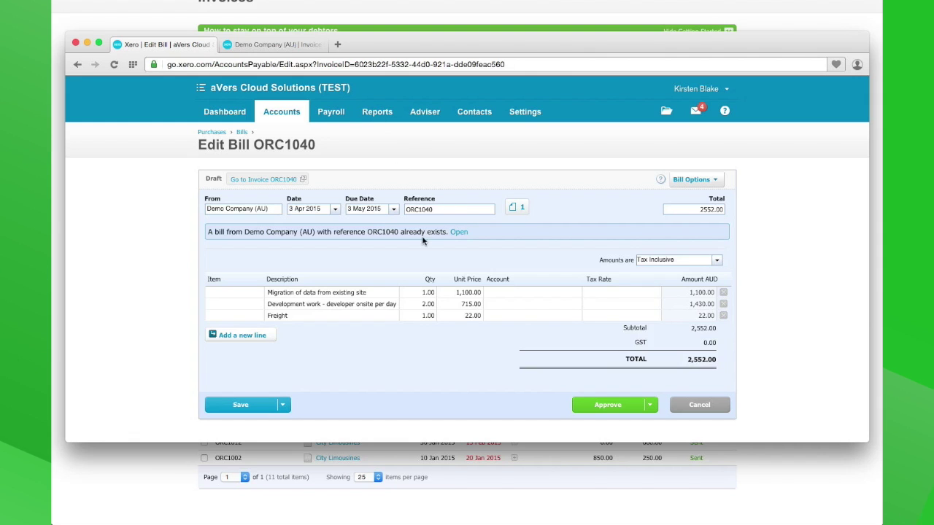
click(459, 231)
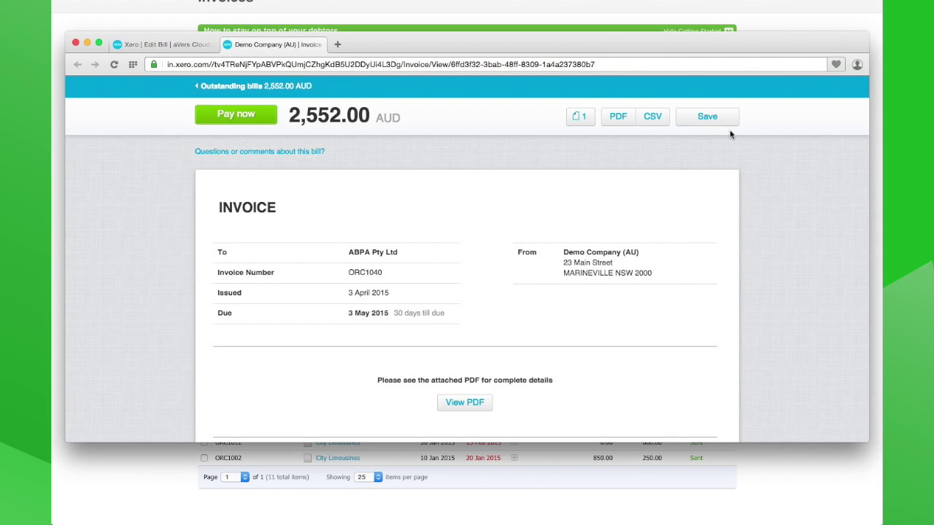
Step: From the draft bill, view online invoice ORC1040 and check its attached PDF
click(131, 45)
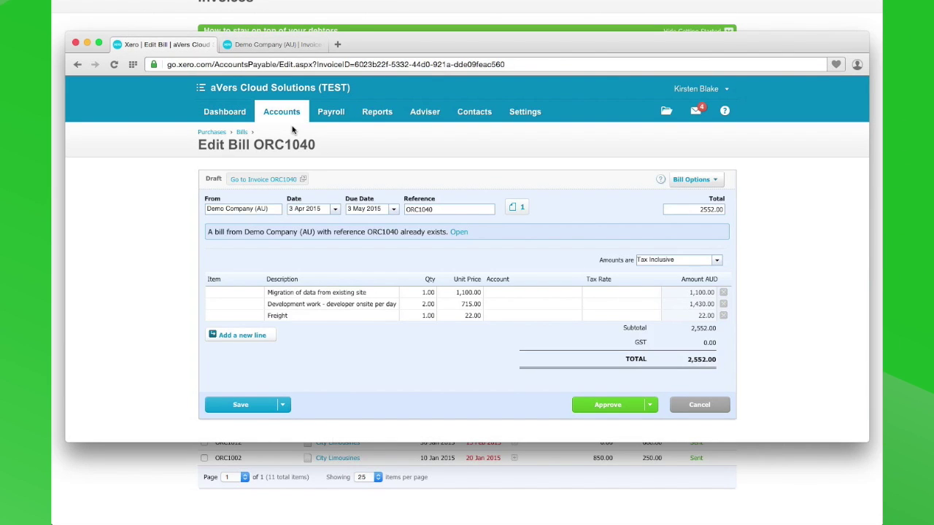
click(265, 180)
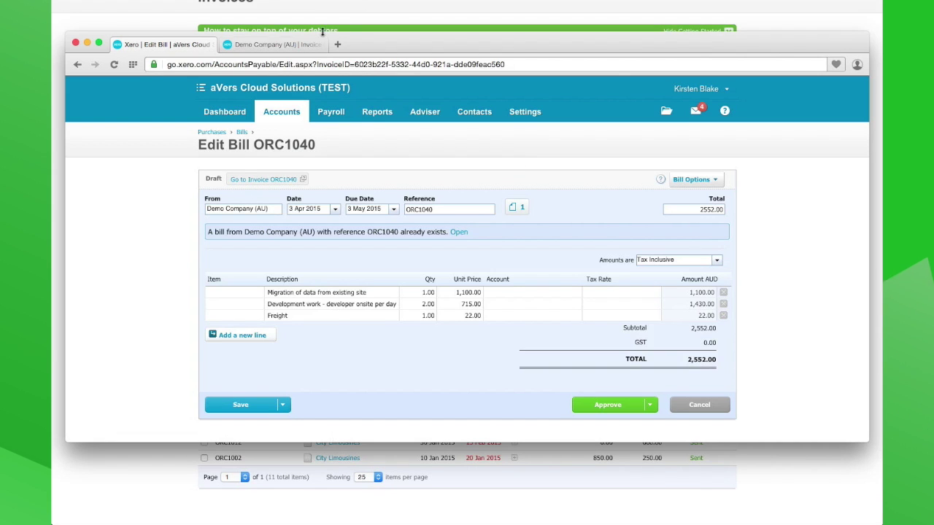
scroll(349, 232, down, 5)
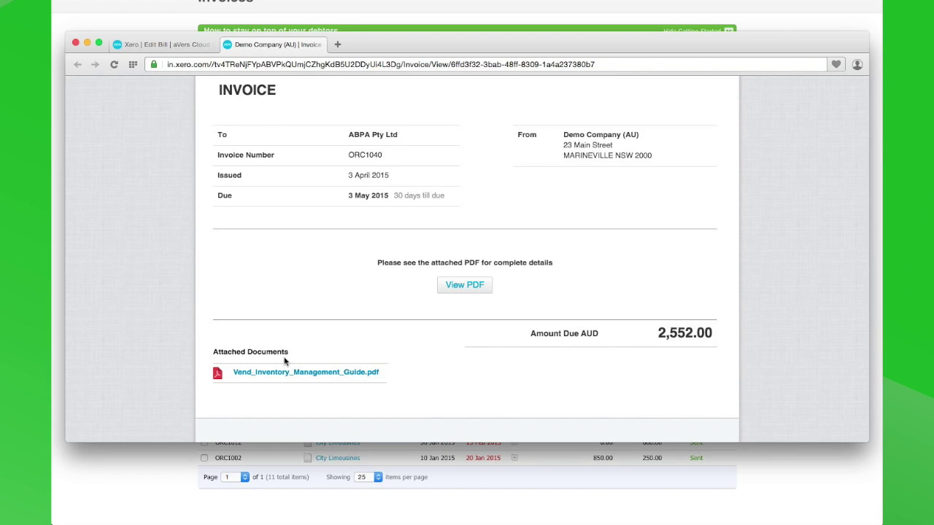
scroll(381, 390, up, 2)
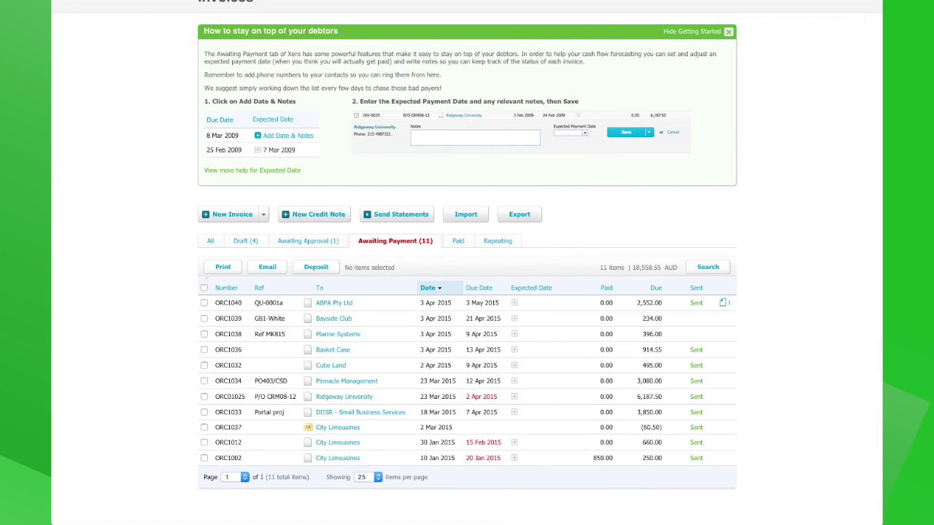
Step: Dismiss the Getting Started panel and go to Sales' Awaiting Payment invoices to check ORC1040's status
click(728, 31)
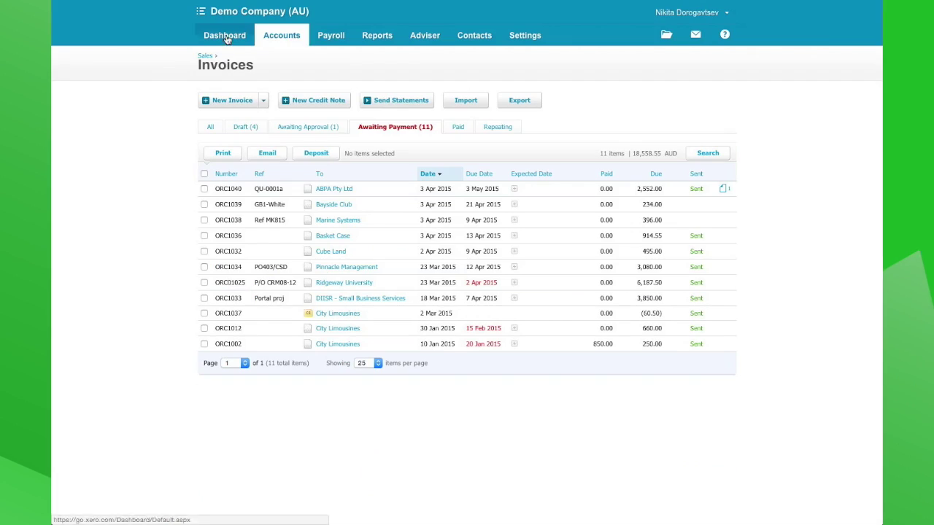
click(281, 35)
click(284, 106)
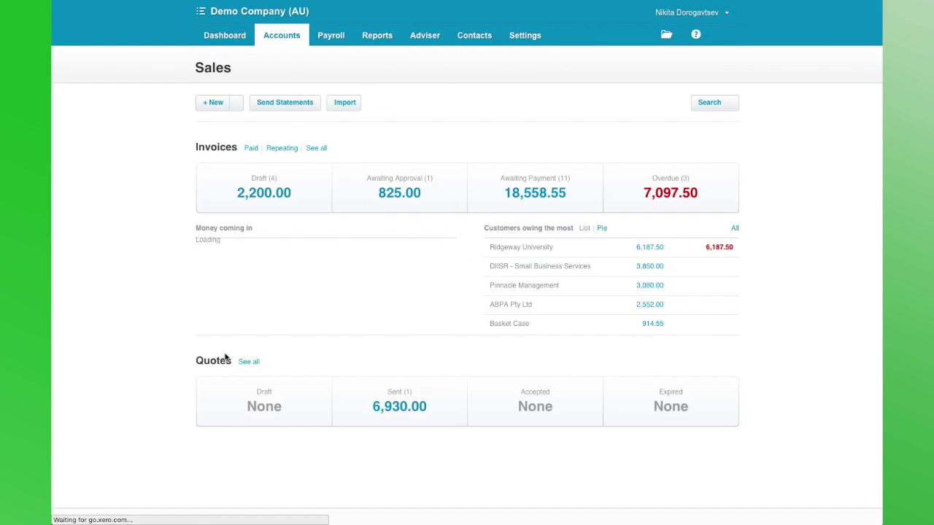
click(480, 198)
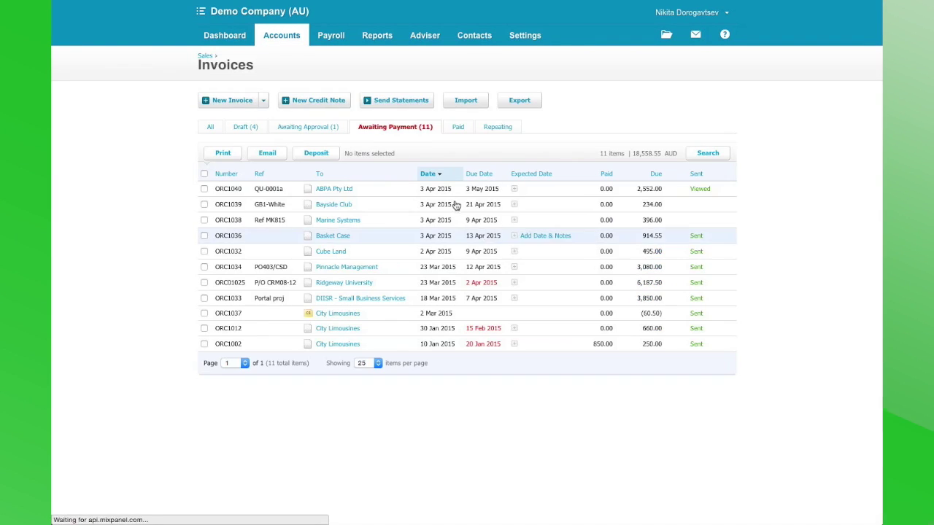